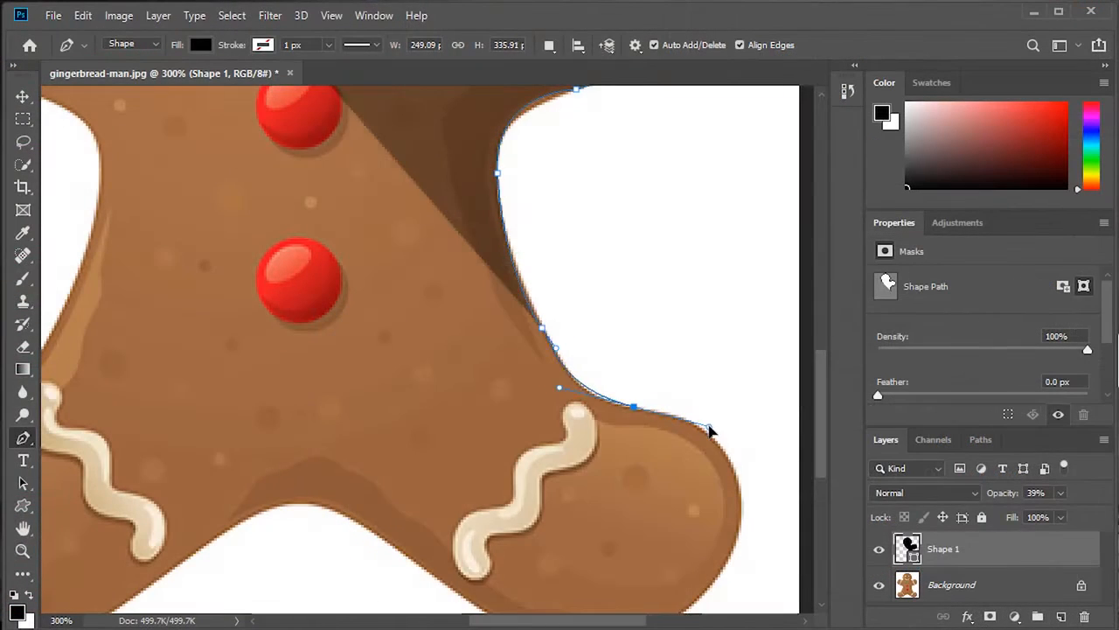
Continue the Pen tool outline of the gingerbread man around the right-hand leg to the arch between the legs
scroll(709, 429, down, 2)
drag(726, 372, 694, 460)
drag(610, 461, 630, 459)
drag(490, 434, 447, 410)
drag(373, 350, 607, 450)
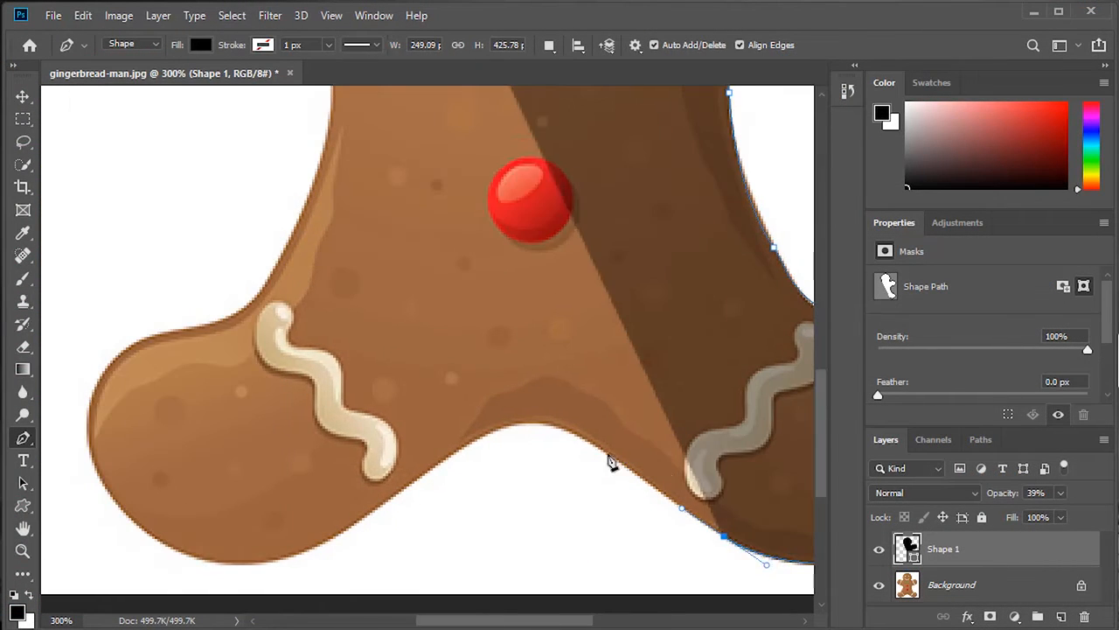
click(607, 450)
Extend the gingerbread man's outline around the left-hand leg and up the body's side past the armpit
drag(462, 447, 373, 514)
drag(209, 562, 463, 560)
drag(463, 560, 401, 544)
drag(343, 429, 343, 382)
drag(450, 325, 502, 315)
drag(565, 187, 585, 175)
drag(585, 175, 617, 472)
drag(585, 371, 527, 347)
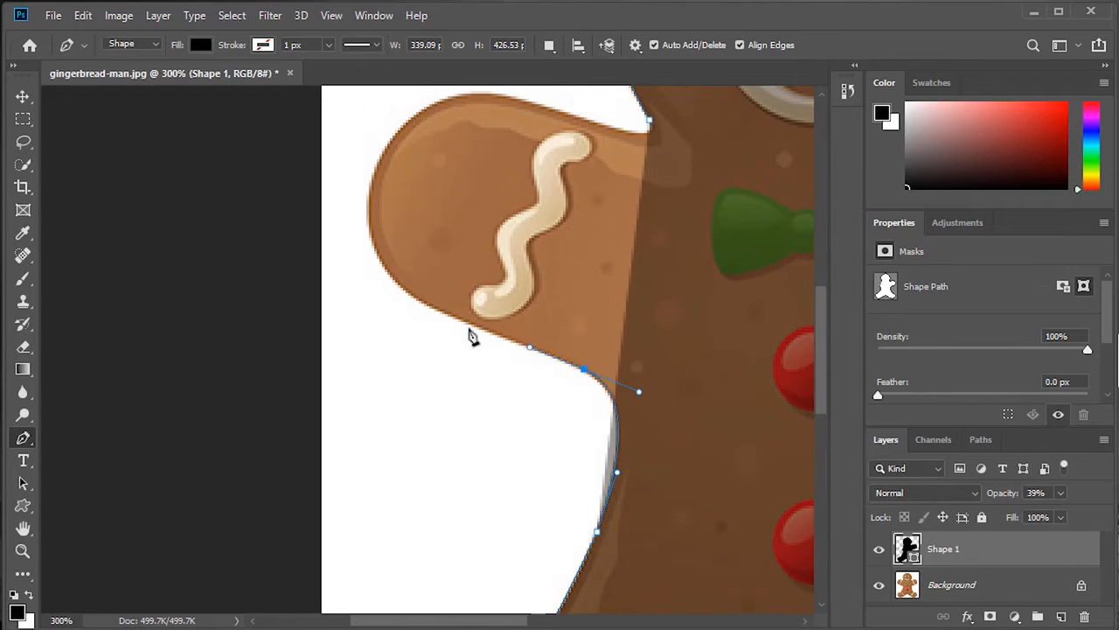
Trace the outline around the left-hand arm and the head, and close the gingerbread man's shape path
drag(393, 278, 368, 245)
drag(368, 247, 311, 479)
drag(341, 365, 387, 324)
drag(491, 338, 562, 294)
click(591, 365)
key(ctrl+0)
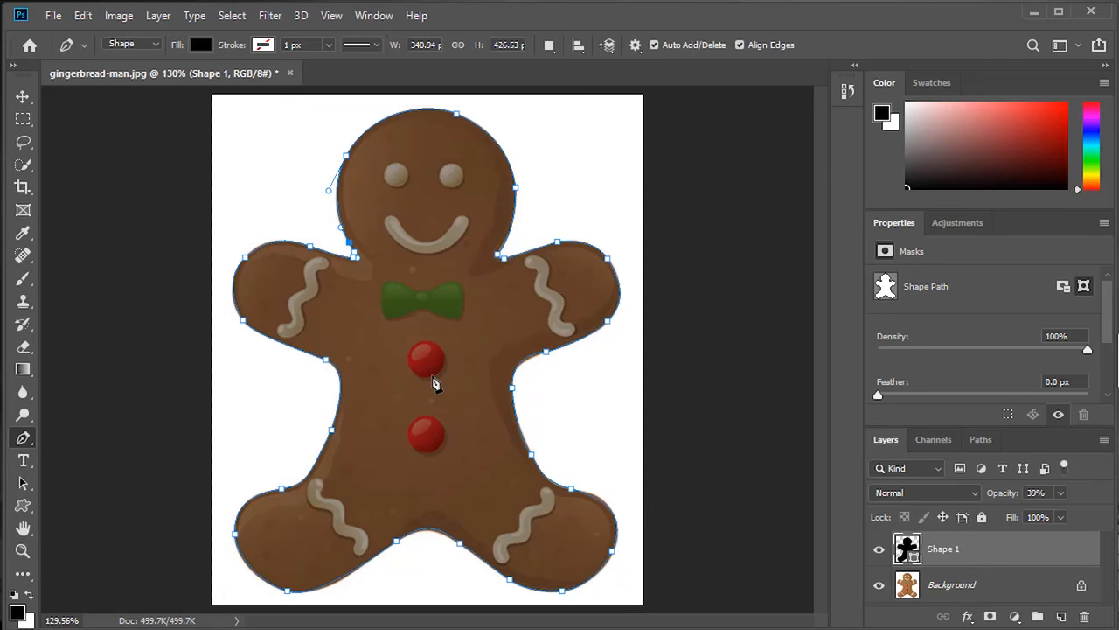
Set up the Ellipse tool with the Subtract Front Shape path operation for the gingerbread shape
alt+scroll(433, 382, up, 3)
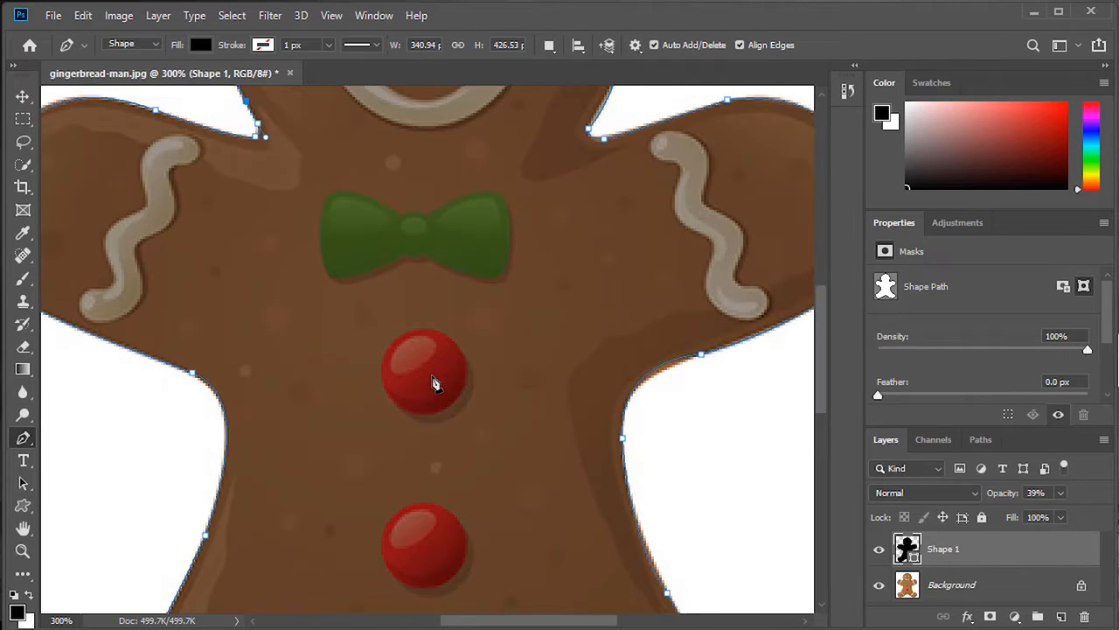
drag(455, 263, 424, 490)
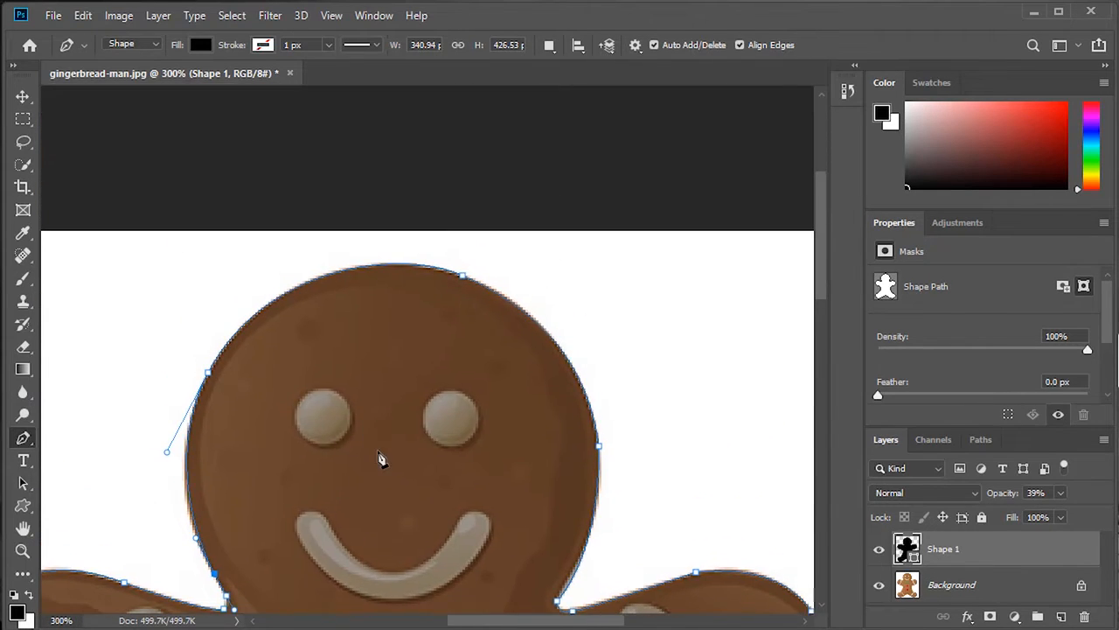
alt+scroll(379, 458, up, 1)
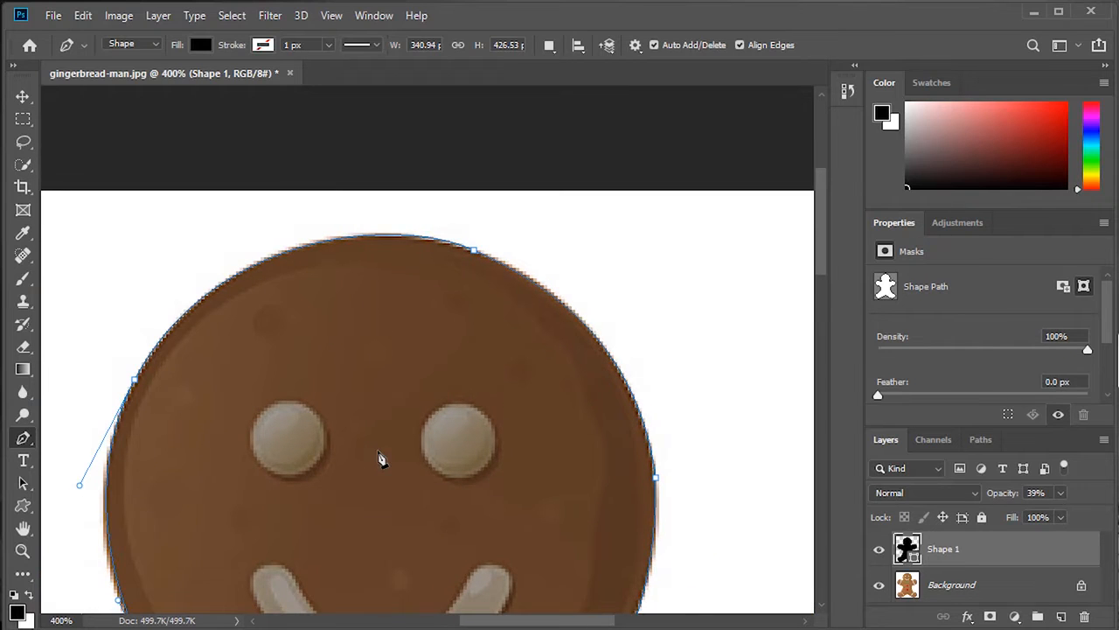
drag(374, 459, 412, 320)
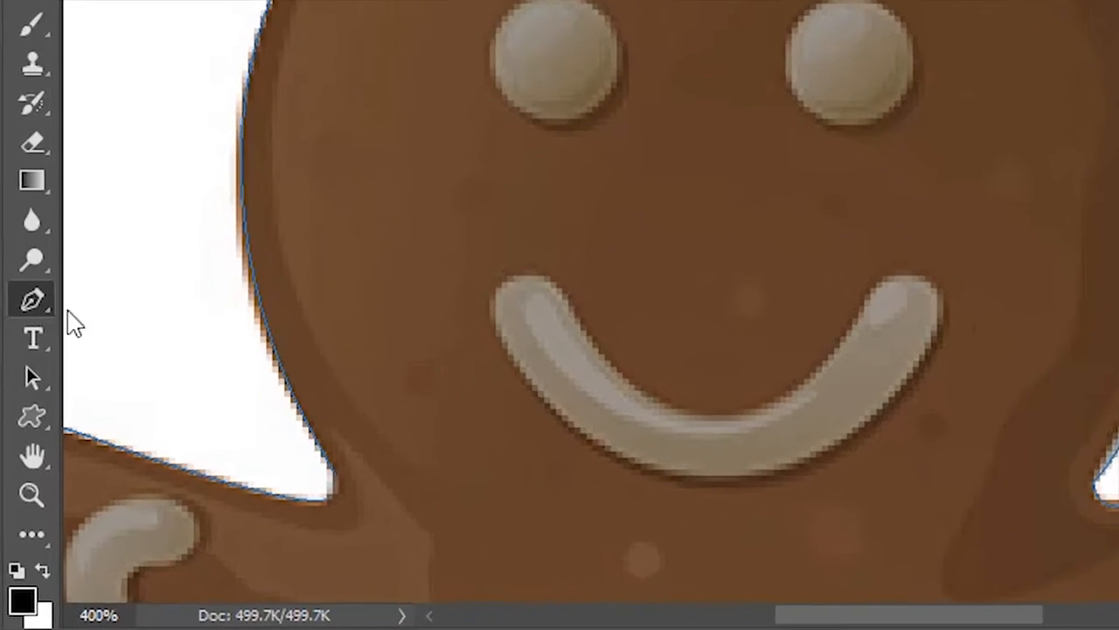
click(31, 413)
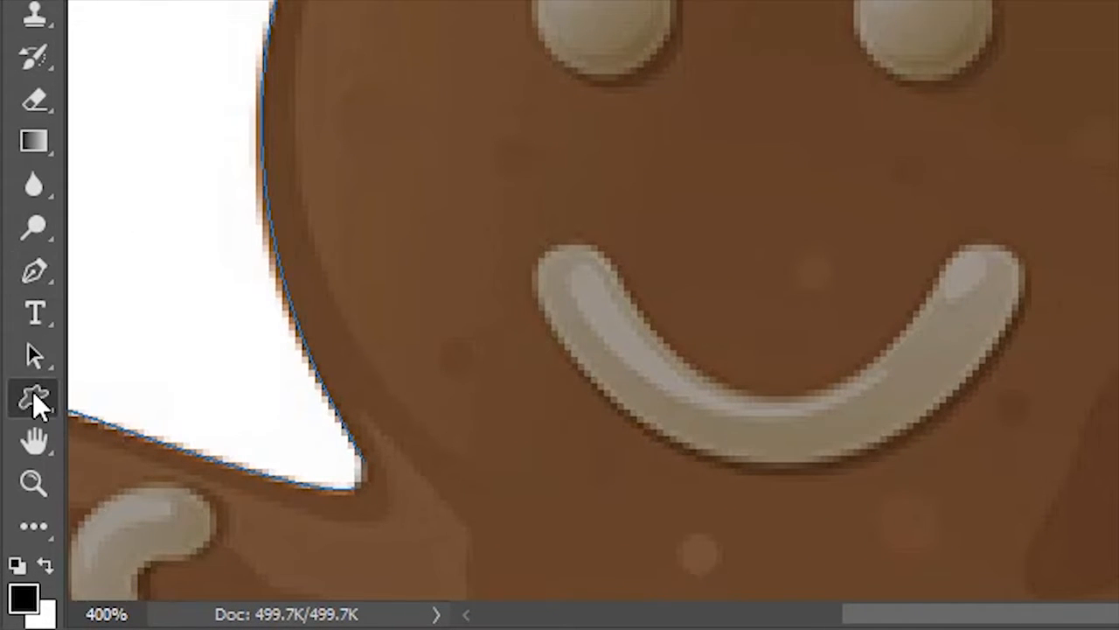
right_click(33, 393)
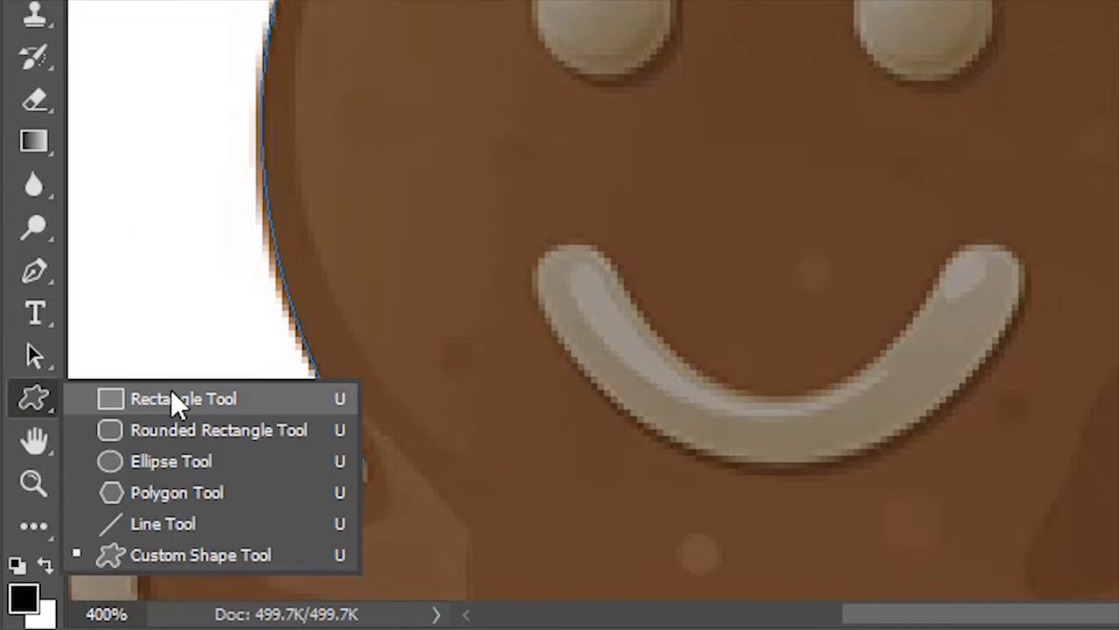
click(182, 459)
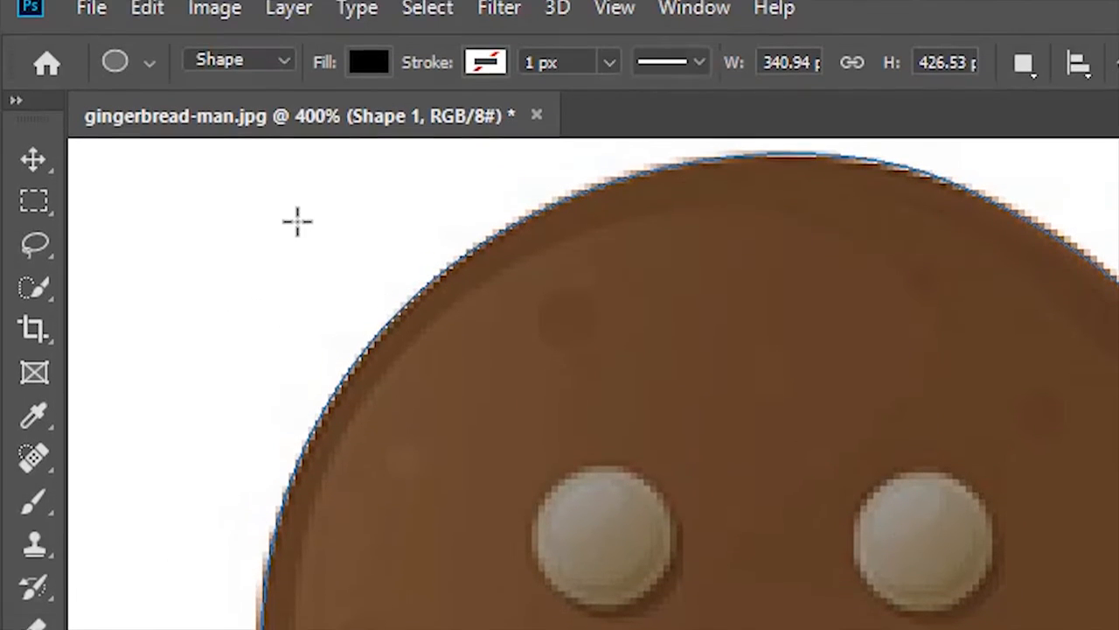
click(1023, 64)
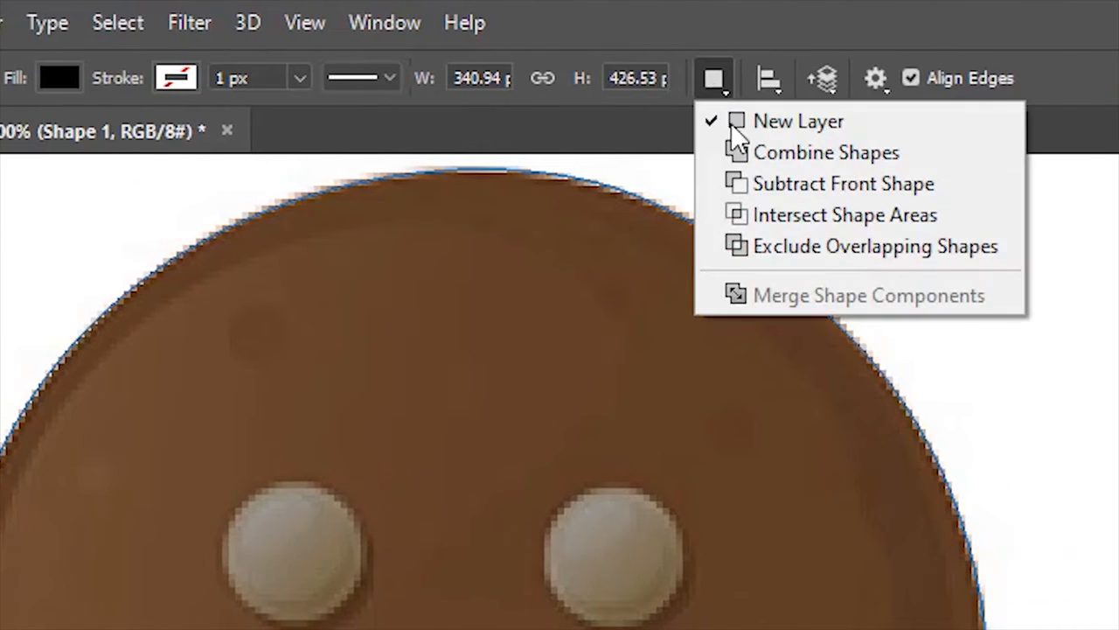
click(763, 182)
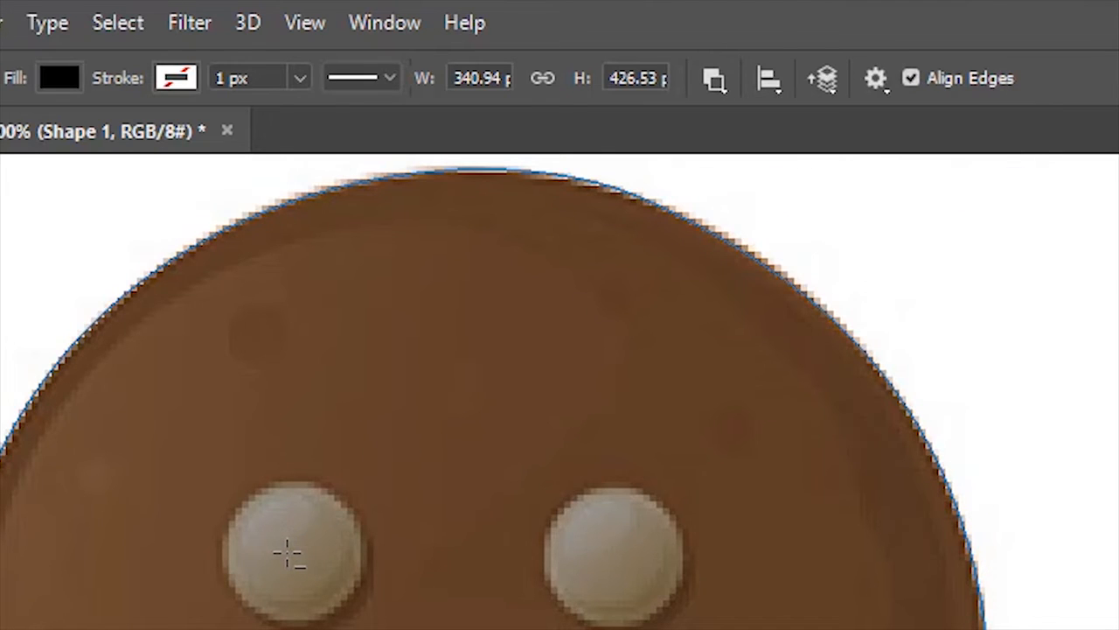
Cut a circular hole out of the shape over each of the gingerbread man's two eyes
drag(281, 547, 364, 616)
key(alt)
key(shift)
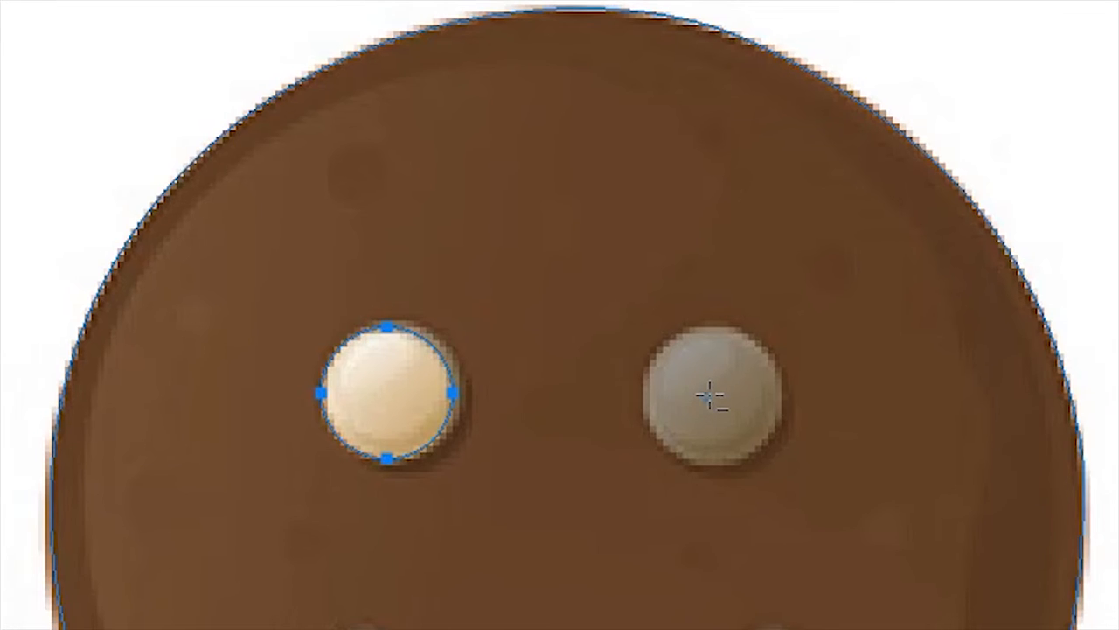
drag(710, 396, 775, 478)
key(shift)
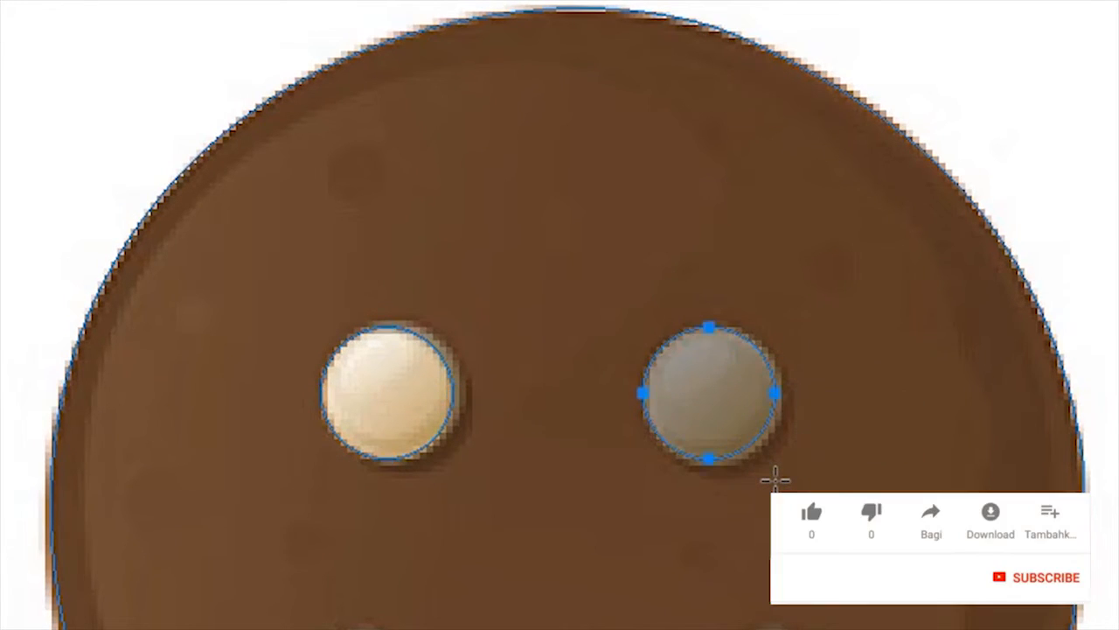
Cut circular holes out of the shape over the upper and lower red buttons
key(space)
drag(712, 612, 769, 132)
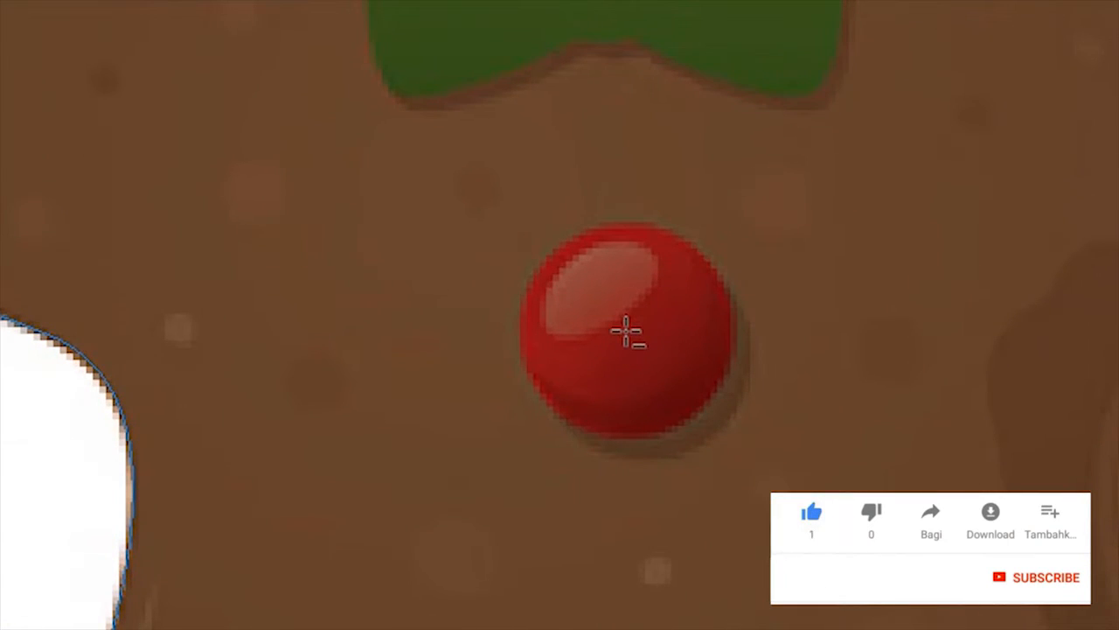
drag(626, 331, 726, 458)
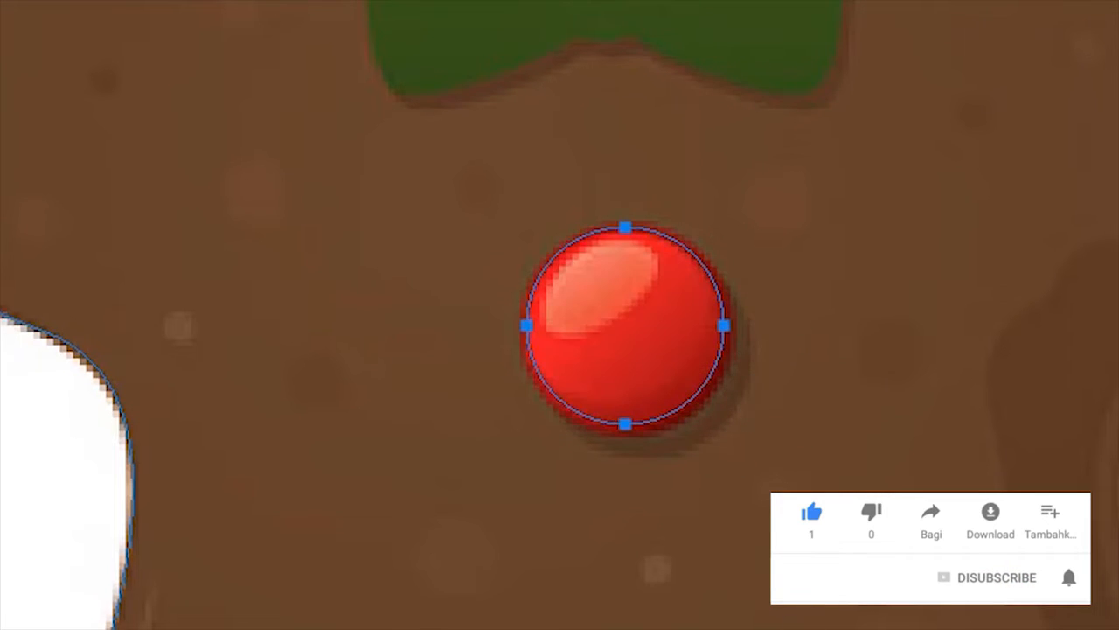
key(space)
drag(791, 590, 765, 198)
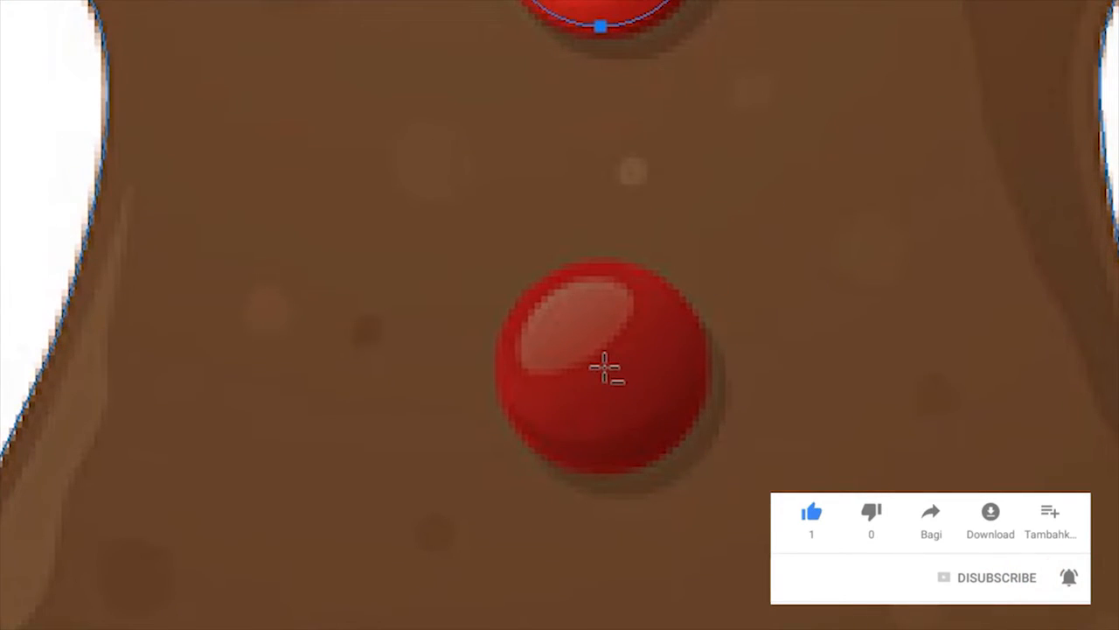
drag(605, 368, 709, 500)
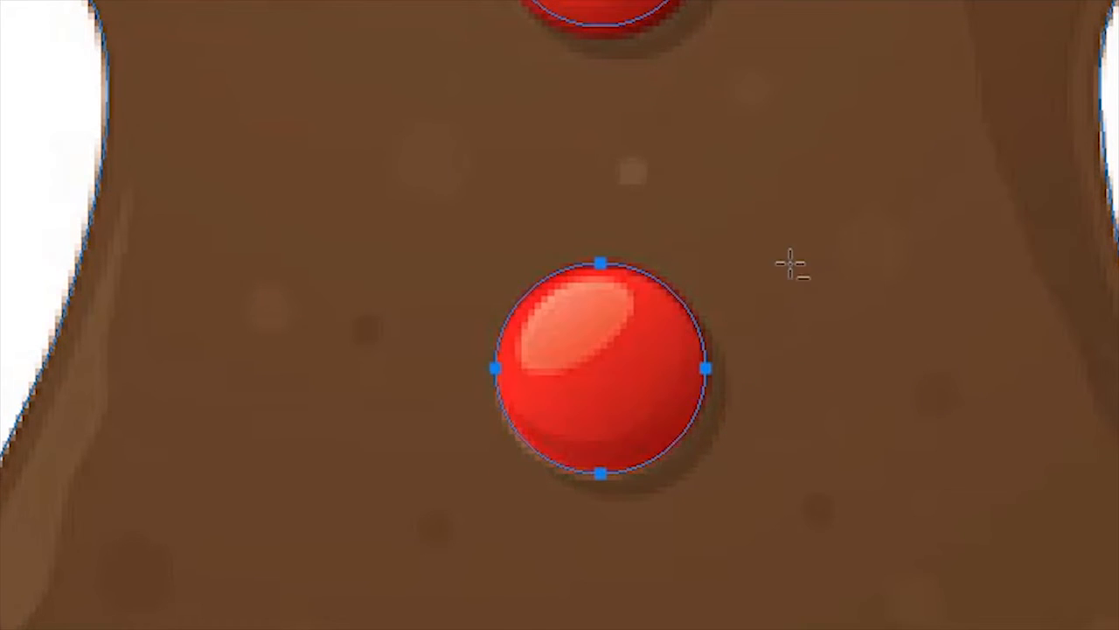
Switch to the Pen tool and set its path operation to Subtract Front Shape
key(space)
drag(804, 244, 918, 629)
drag(854, 375, 866, 629)
drag(802, 534, 794, 629)
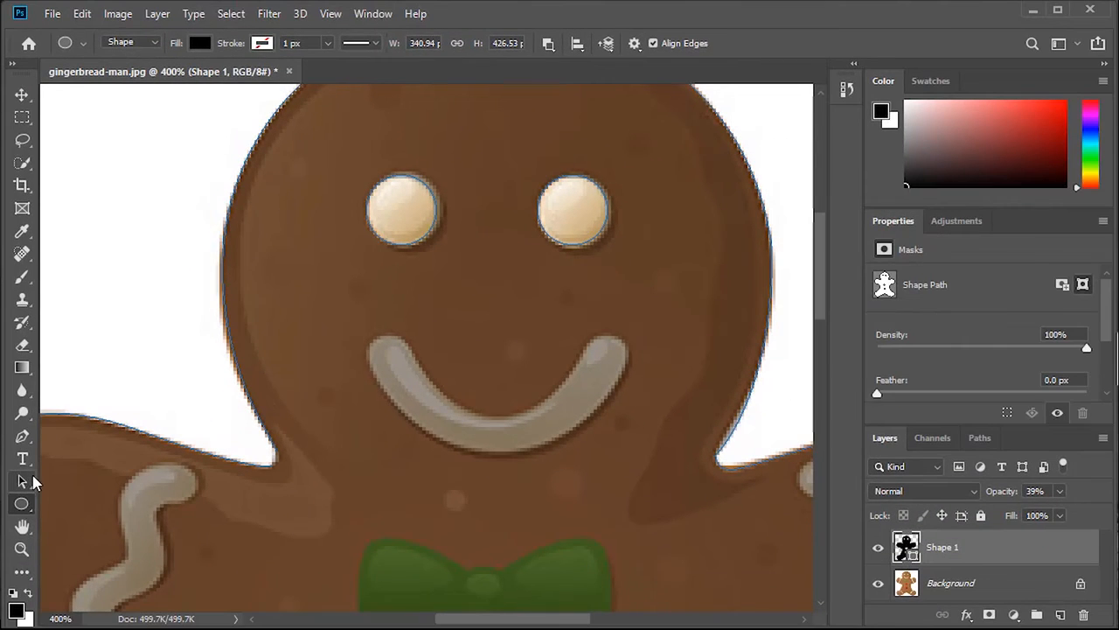
click(23, 436)
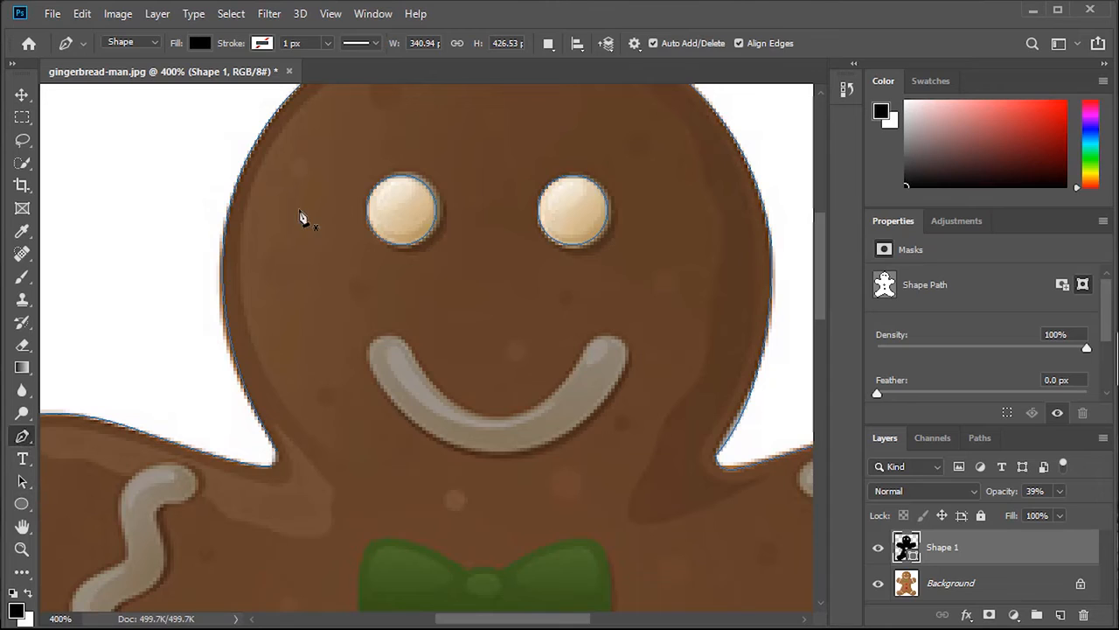
click(551, 45)
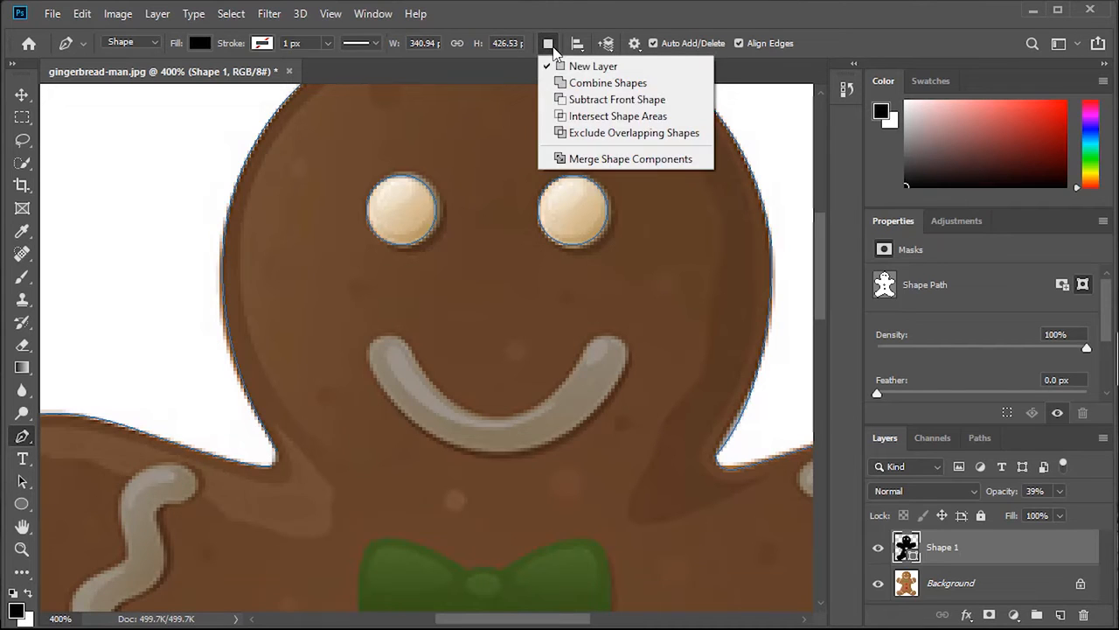
click(595, 101)
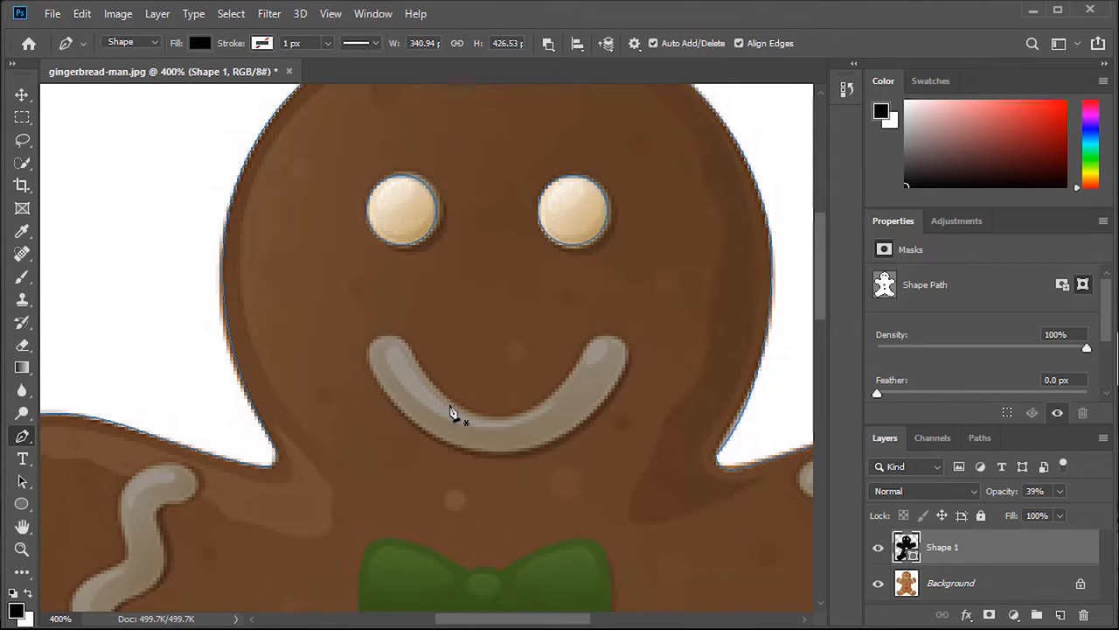
Trace the smile with curved Pen tool segments to cut it out of the gingerbread shape
key(ctrl+plus)
key(ctrl+plus)
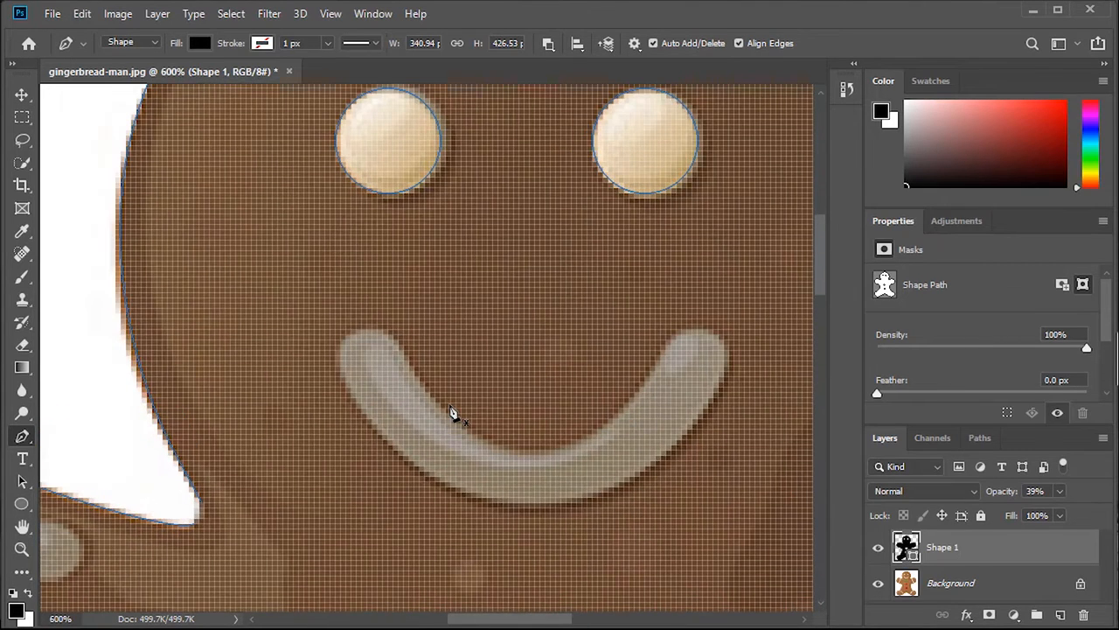
drag(477, 412, 436, 401)
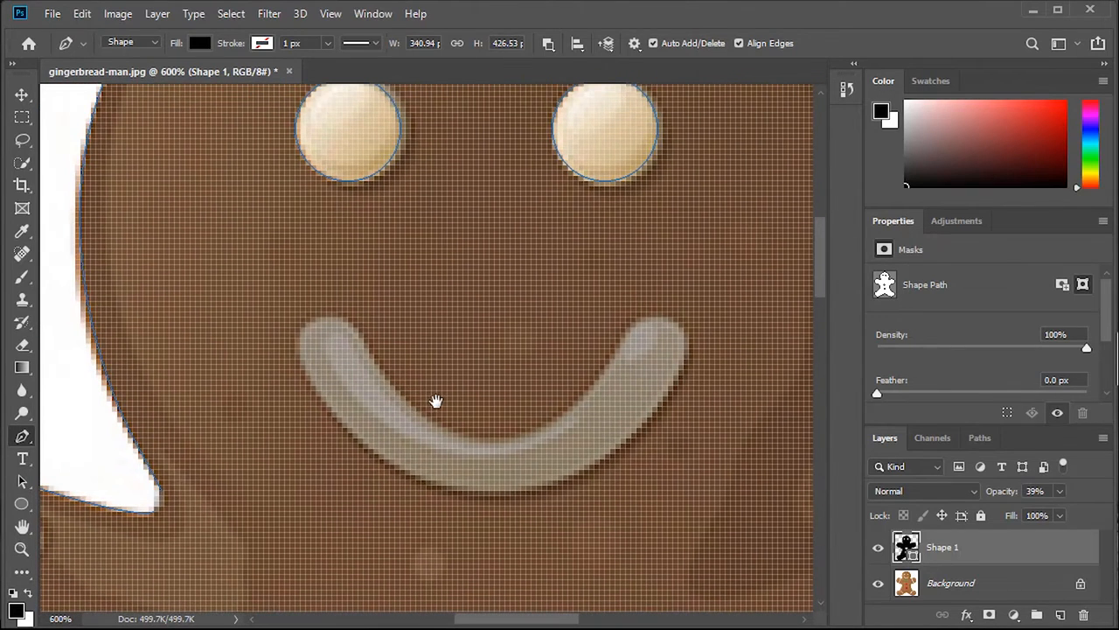
drag(306, 328, 334, 319)
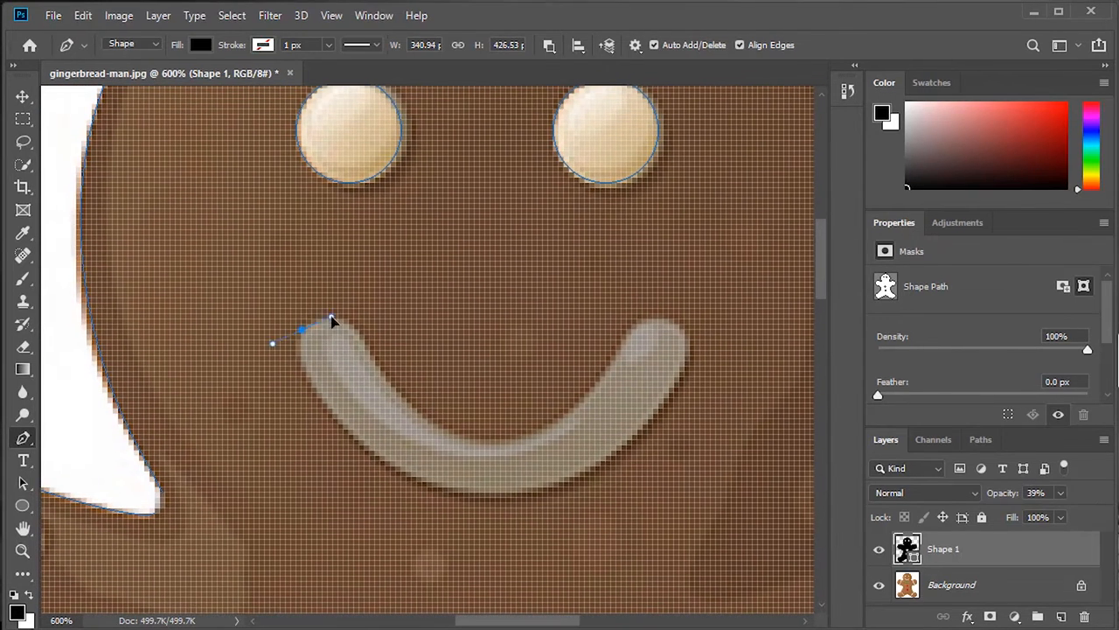
drag(360, 334, 381, 370)
drag(433, 424, 458, 441)
drag(532, 434, 562, 418)
drag(622, 345, 679, 331)
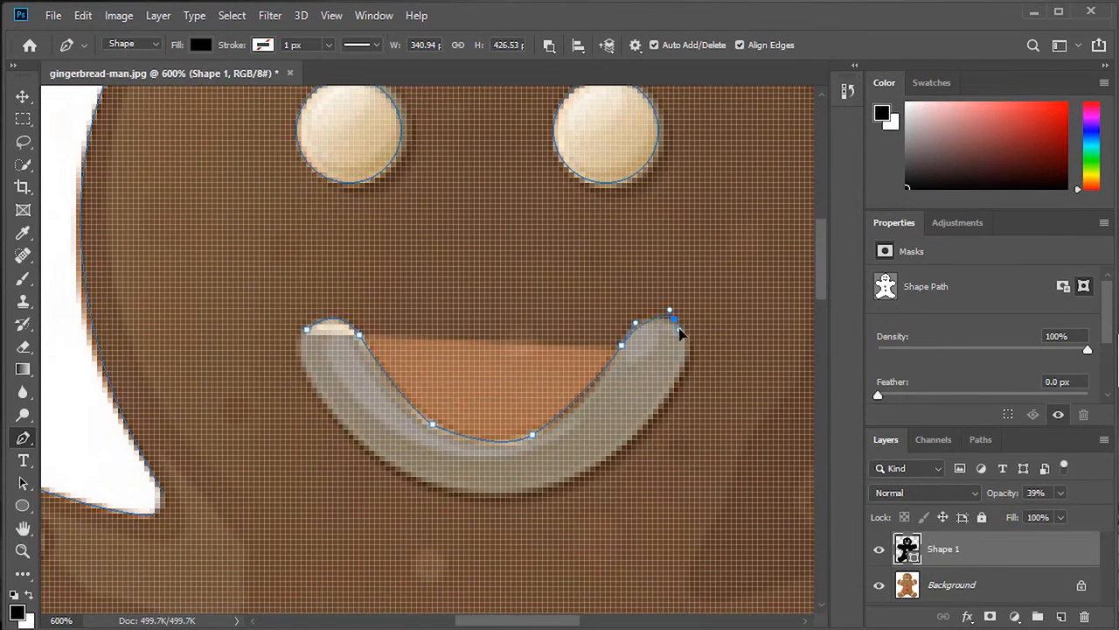
drag(675, 388, 660, 416)
drag(575, 476, 562, 485)
drag(459, 497, 429, 492)
drag(359, 444, 339, 426)
Trace the green bow tie with the Pen tool to cut it out of the gingerbread shape
click(327, 276)
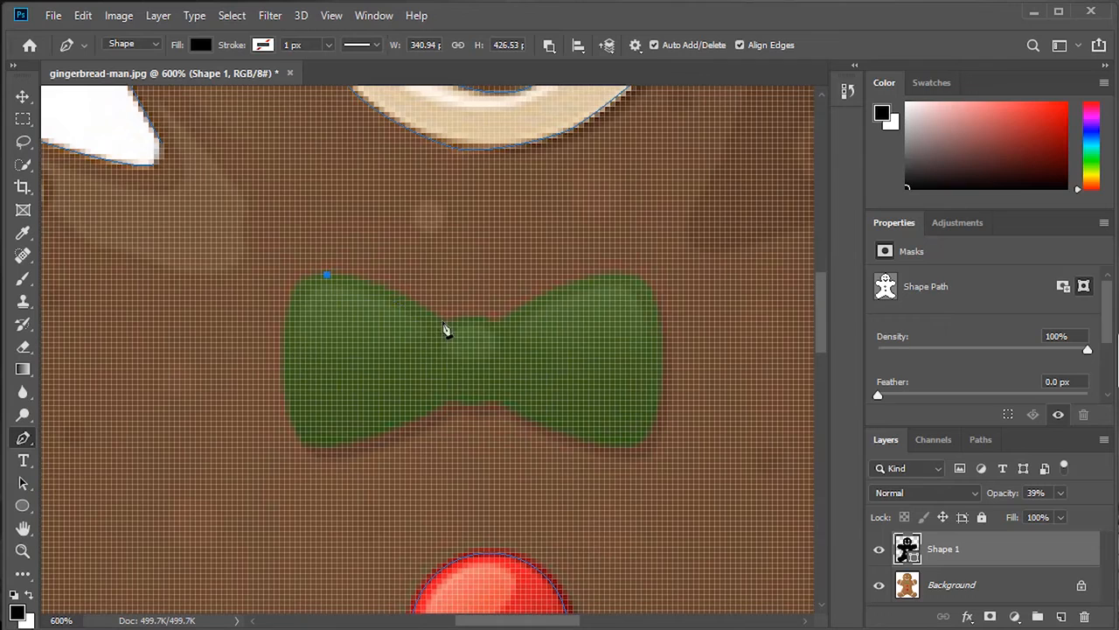
click(447, 326)
drag(494, 327, 499, 320)
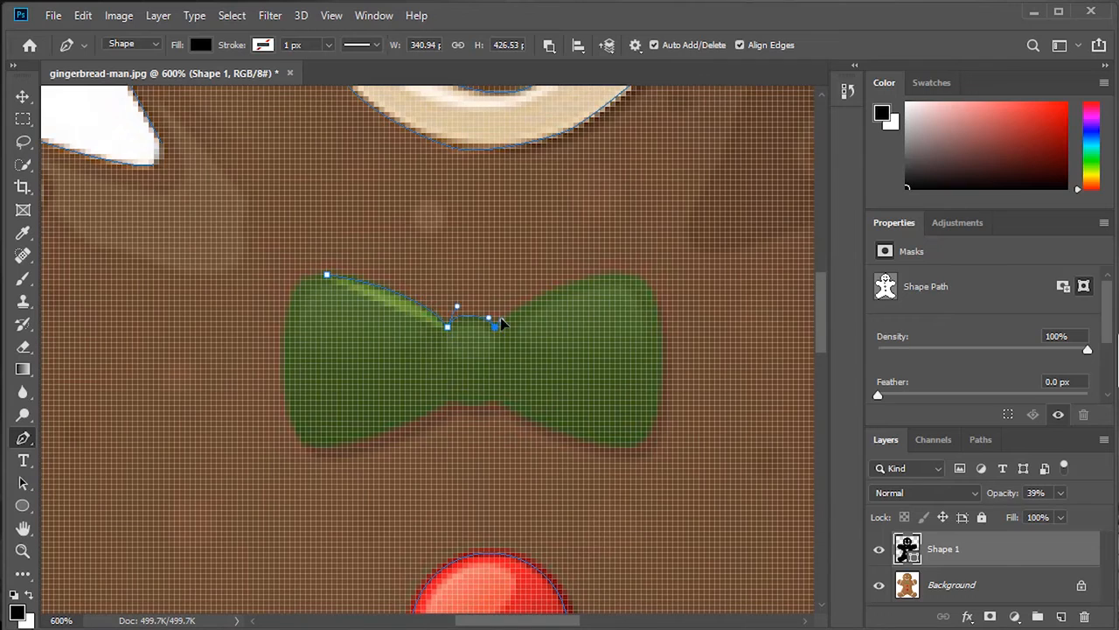
drag(636, 280, 672, 298)
drag(662, 400, 675, 411)
drag(620, 452, 583, 447)
drag(497, 405, 490, 421)
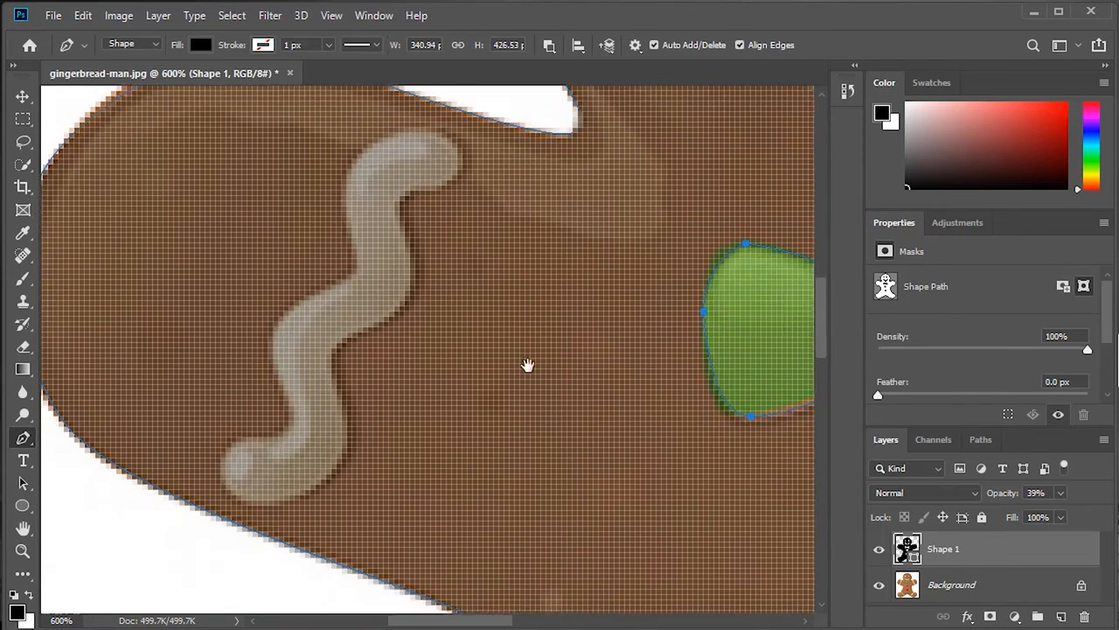
Trace the wavy icing strip on the left-hand arm as a closed path to subtract it from the shape
drag(435, 156, 337, 145)
drag(346, 234, 350, 264)
drag(320, 313, 266, 335)
drag(226, 483, 274, 534)
drag(331, 411, 327, 375)
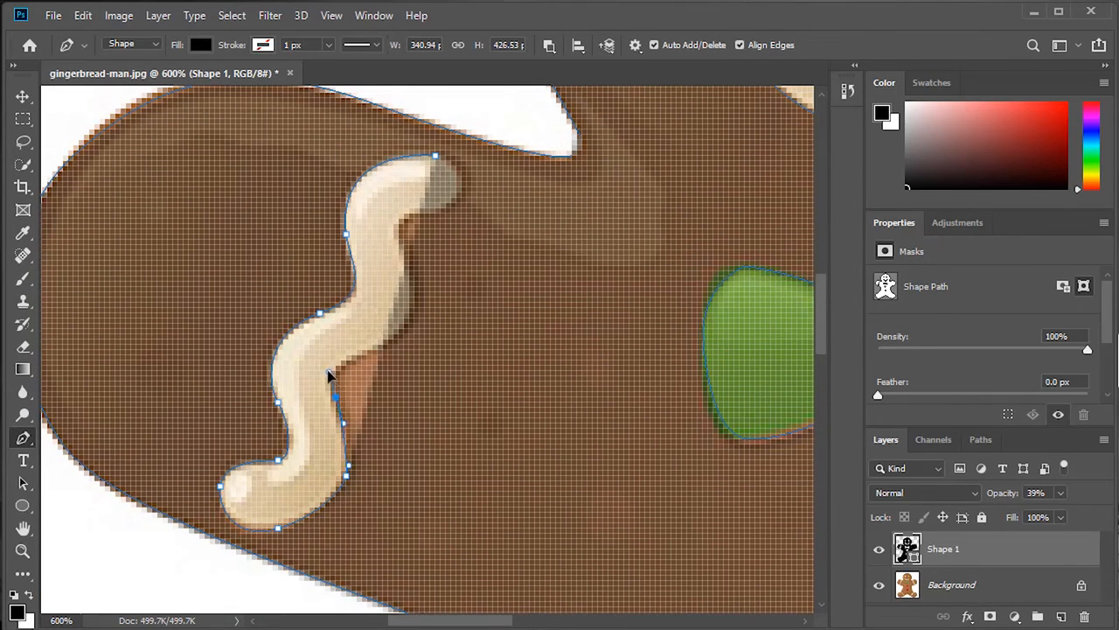
drag(410, 289, 445, 210)
click(436, 156)
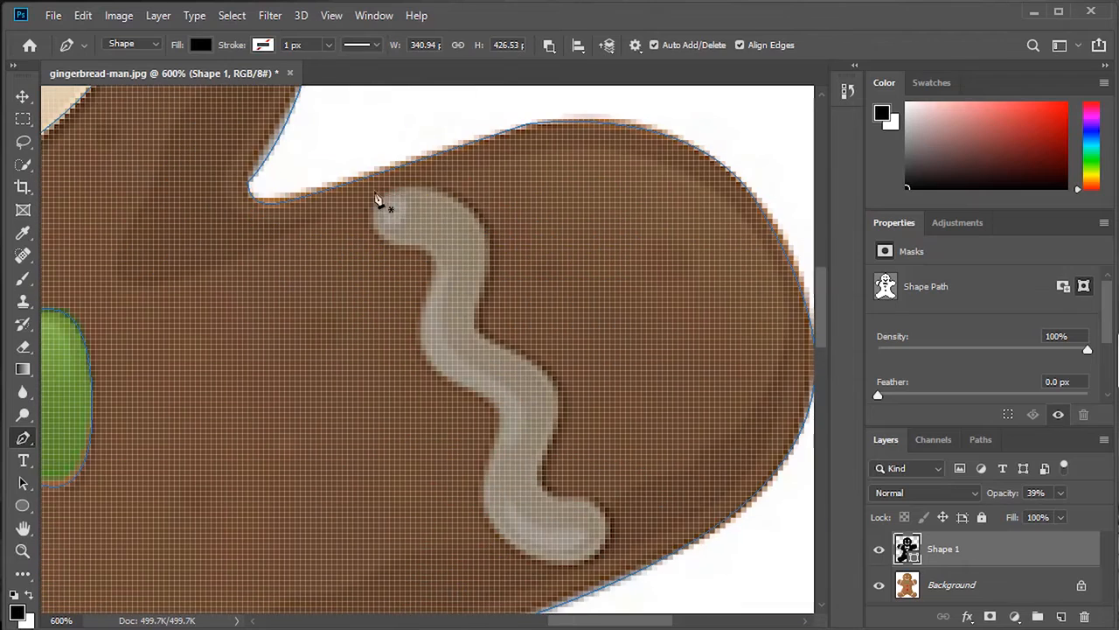
Trace the wavy icing strip on the right-hand arm with the Pen tool to subtract it from the shape
drag(386, 197, 438, 192)
drag(485, 234, 495, 294)
drag(475, 322, 482, 332)
drag(532, 359, 557, 393)
drag(549, 454, 530, 494)
drag(570, 495, 583, 500)
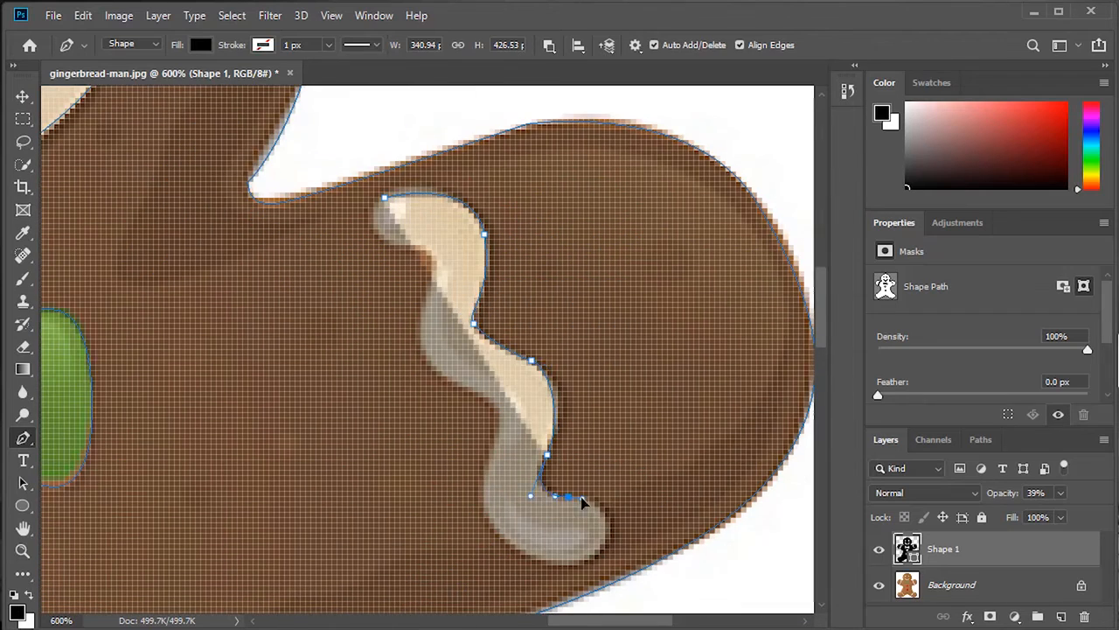
drag(601, 441, 560, 469)
drag(439, 259, 432, 249)
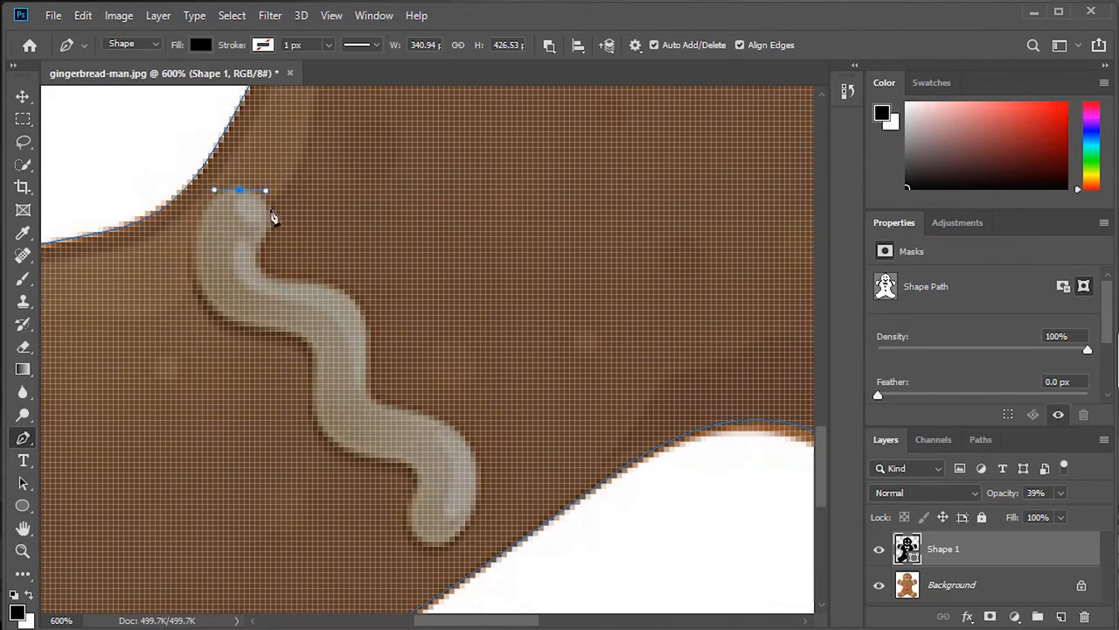
Trace the wavy icing strip on the left-hand leg to cut it out of the gingerbread shape
drag(280, 280, 306, 280)
drag(365, 315, 367, 350)
drag(375, 404, 411, 418)
drag(465, 441, 468, 489)
drag(452, 544, 433, 547)
click(411, 525)
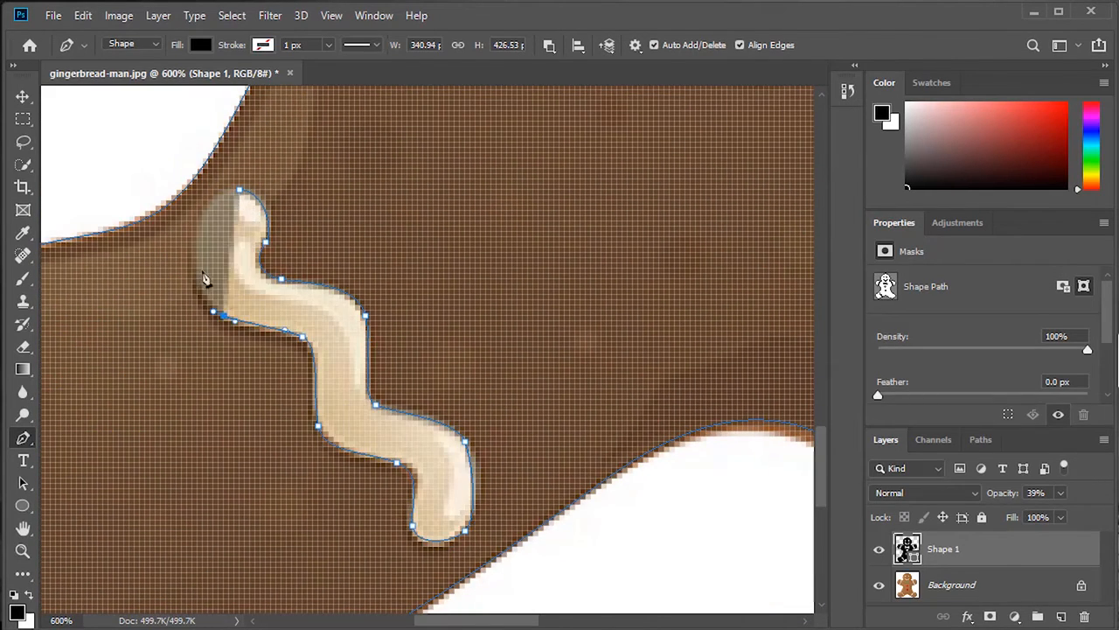
key(ctrl+0)
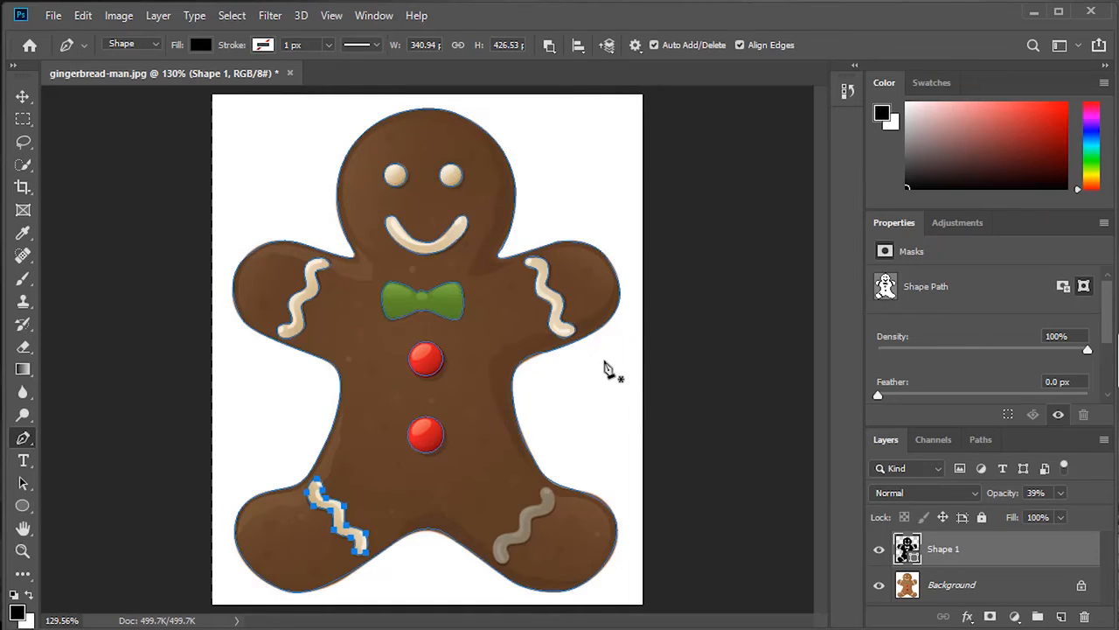
Preview Shape 1 at 100% opacity to check the cutouts, and bring its opacity down to 42%
click(1061, 493)
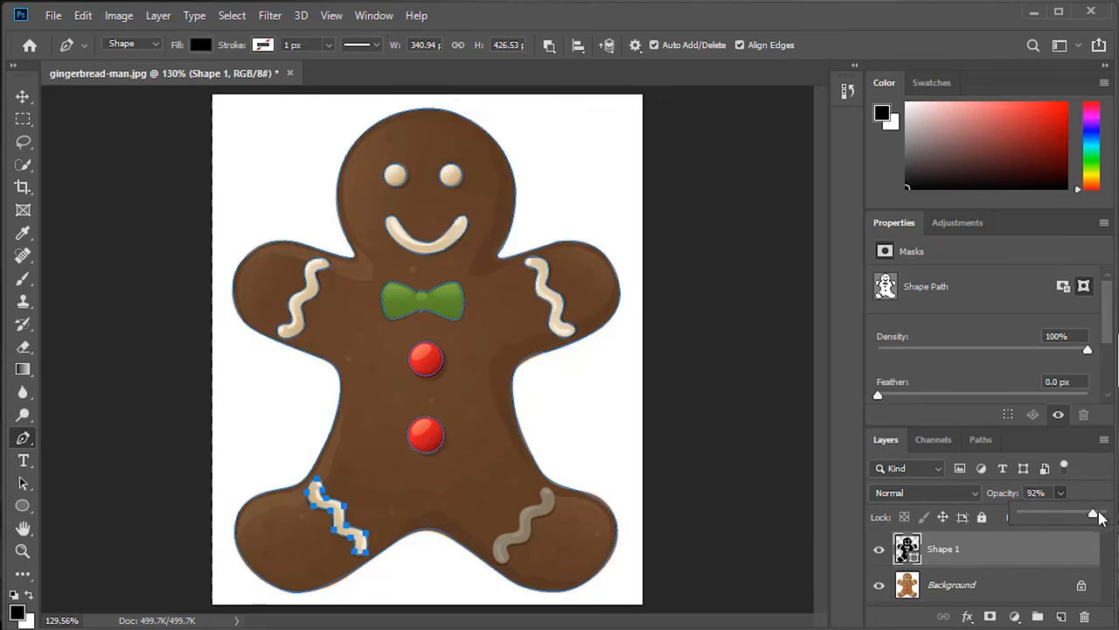
drag(1100, 518, 1115, 516)
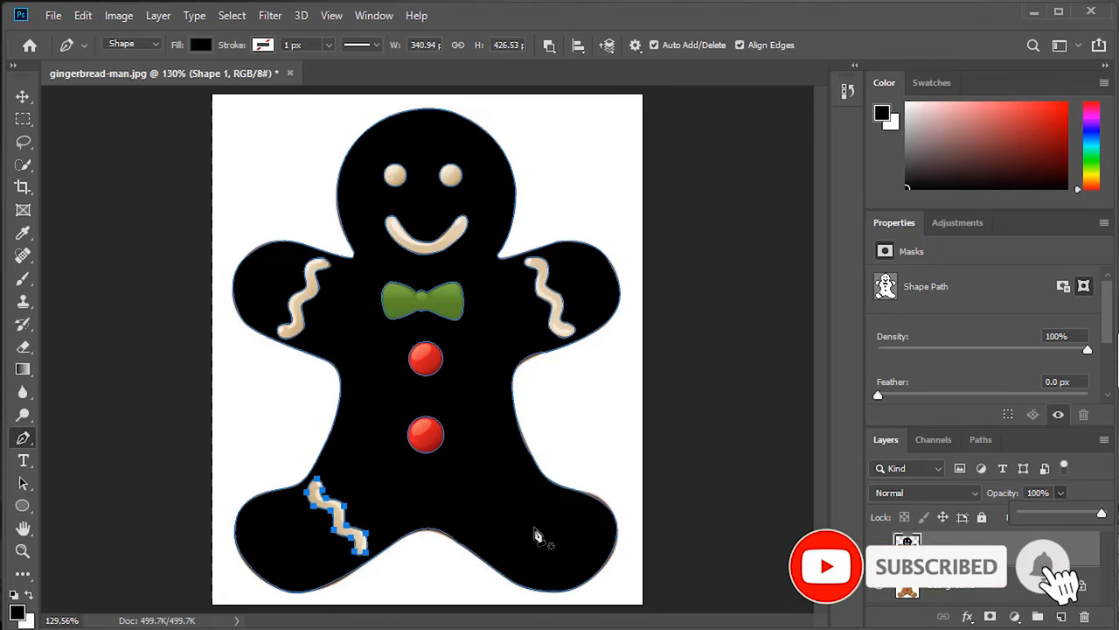
drag(1104, 519, 1058, 519)
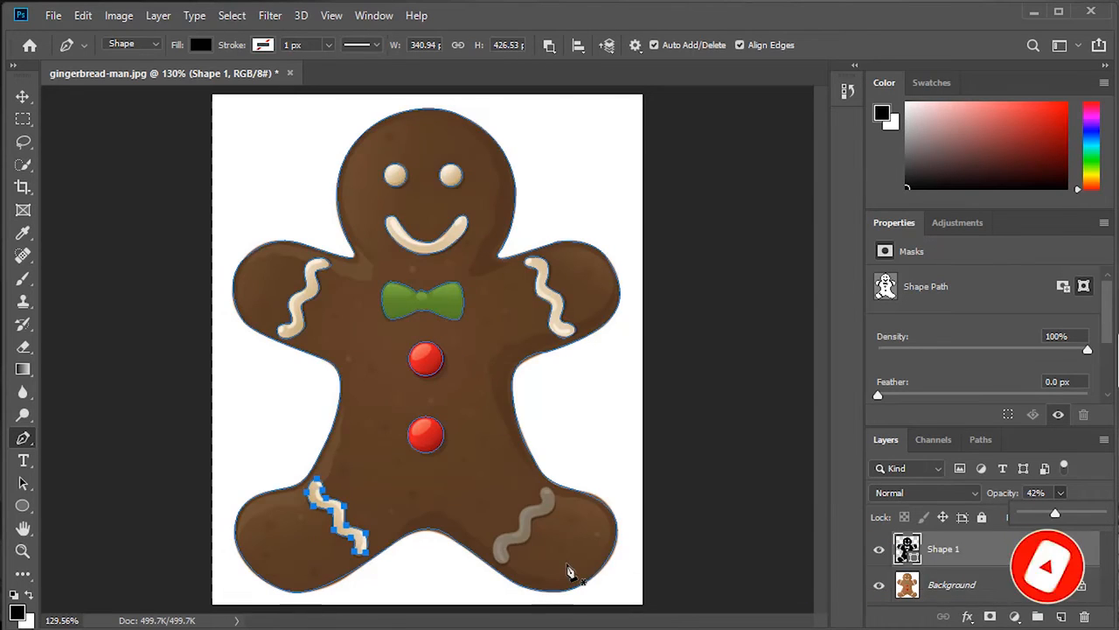
Trace the wavy icing strip on the right-hand leg as a closed path to subtract it from the shape
scroll(569, 573, up, 6)
click(552, 181)
drag(624, 228, 624, 273)
drag(569, 318, 547, 320)
drag(497, 352, 497, 377)
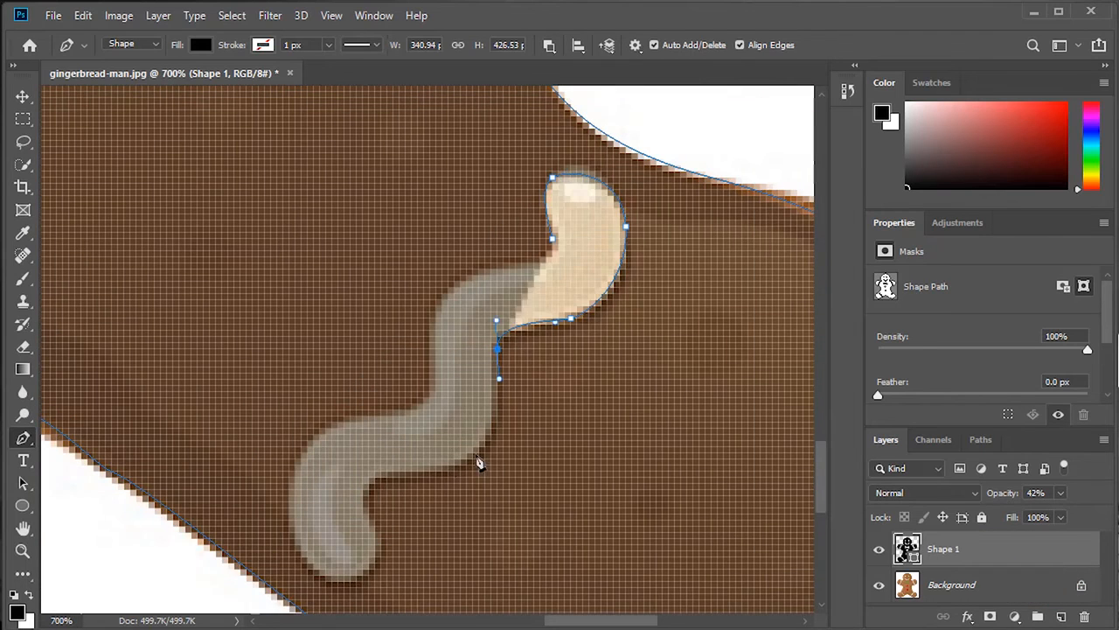
drag(475, 458, 450, 470)
drag(347, 424, 376, 418)
click(553, 181)
key(ctrl+0)
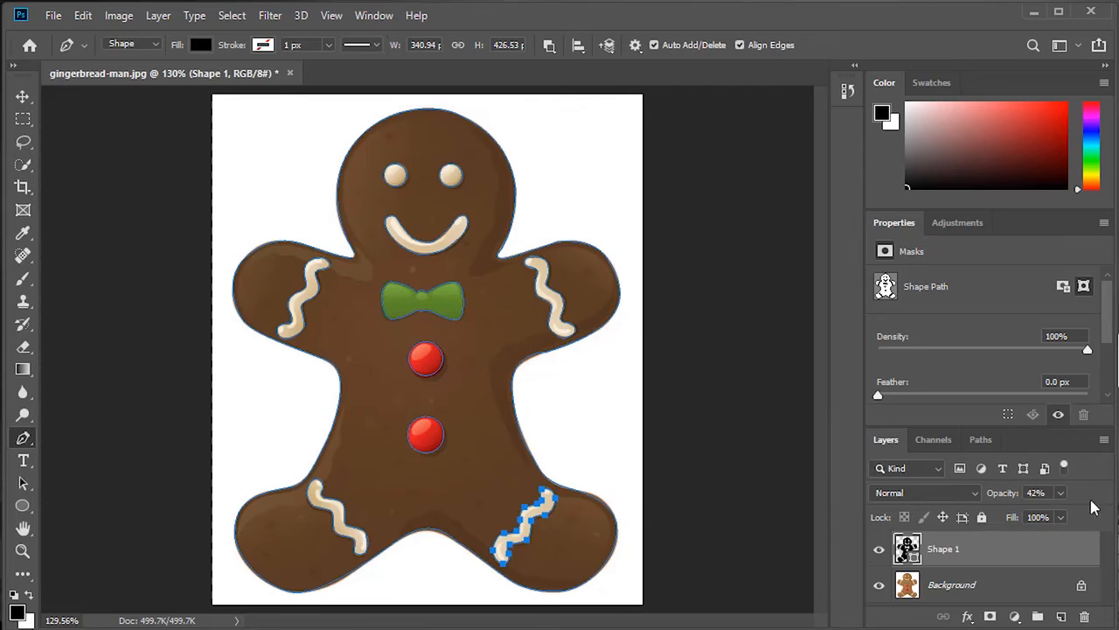
Set the Shape 1 layer's opacity to 100% and hide the Background layer
click(1062, 495)
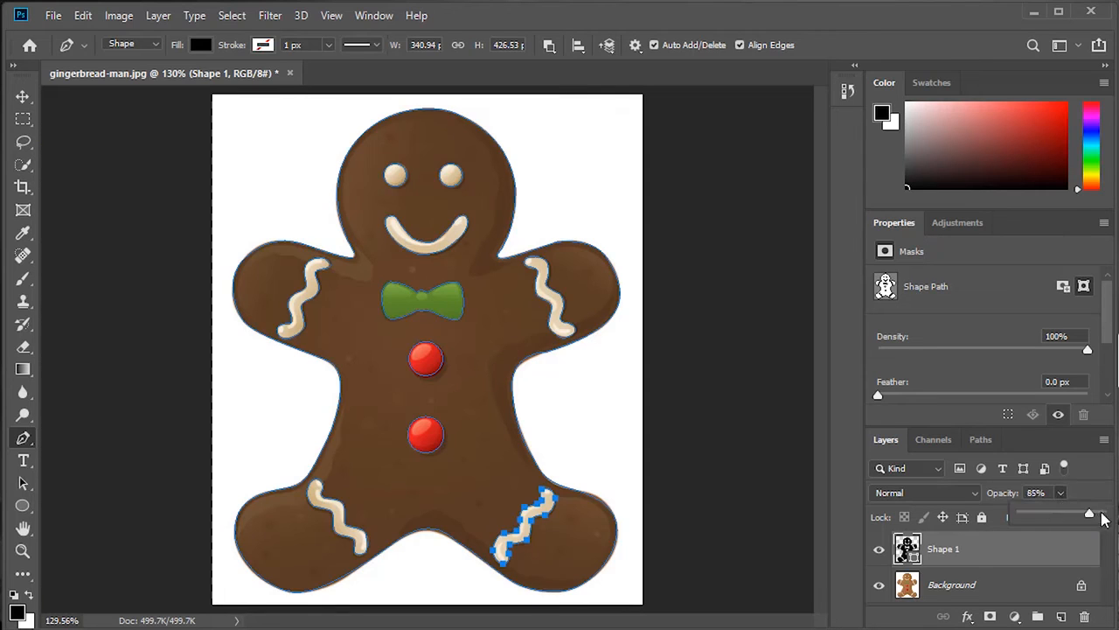
drag(1104, 517, 1109, 518)
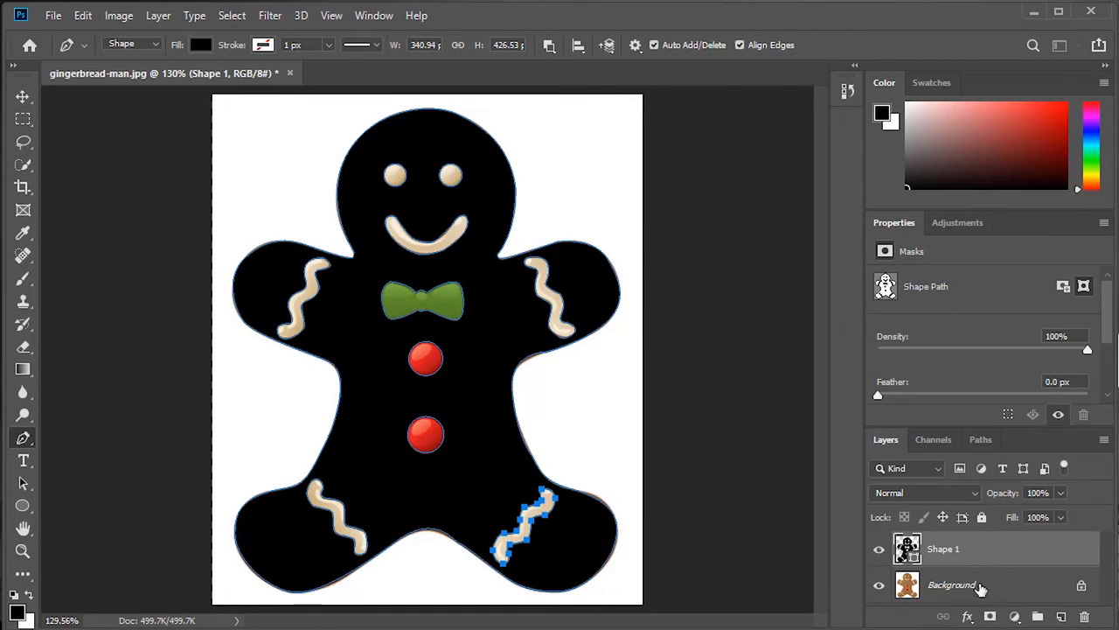
click(881, 590)
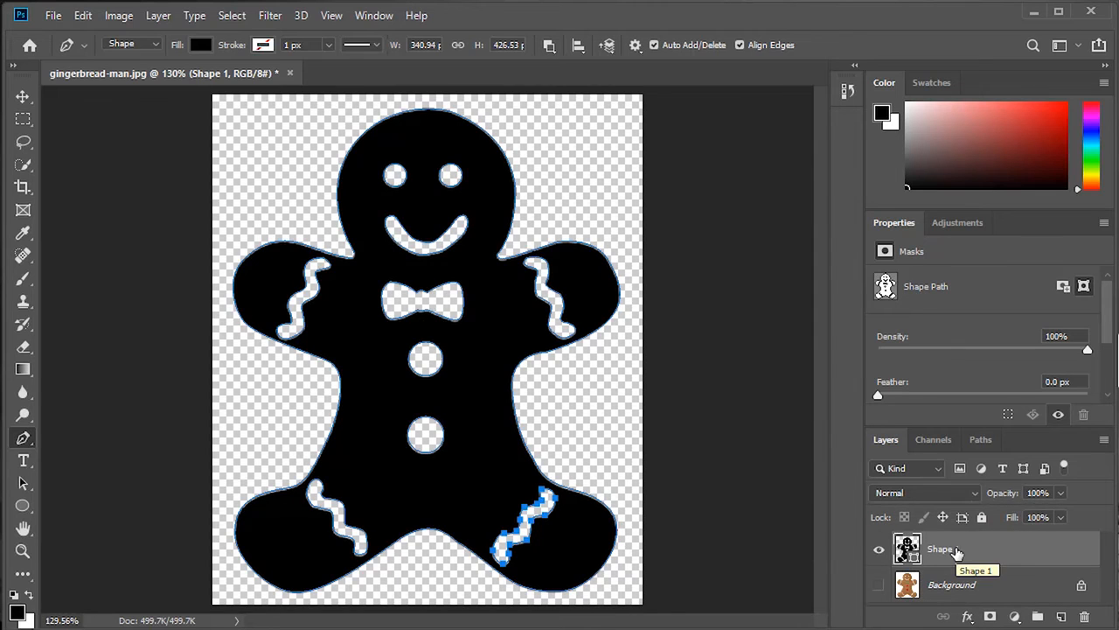
Define the gingerbread silhouette as a custom shape named Baby_Doll
click(84, 15)
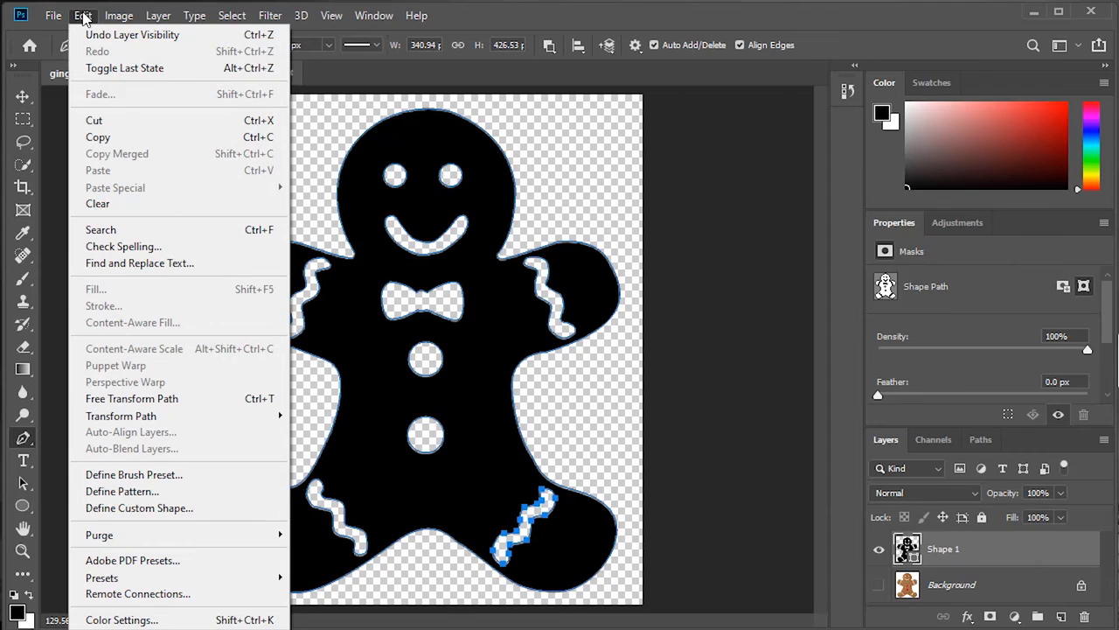
click(145, 508)
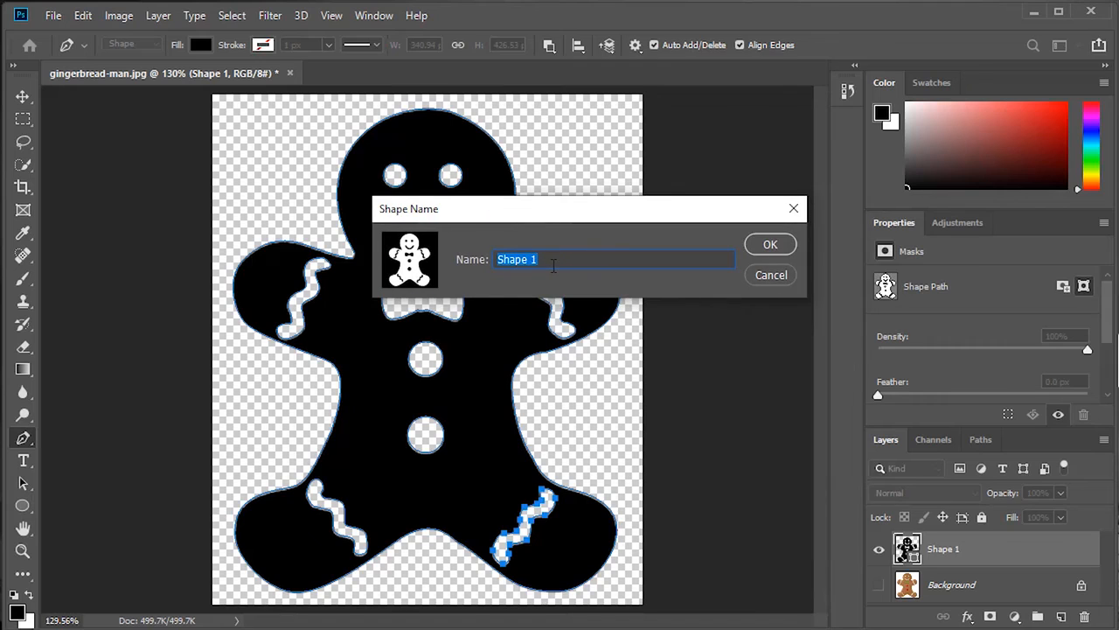
drag(554, 263, 495, 263)
text(Baby_Doll)
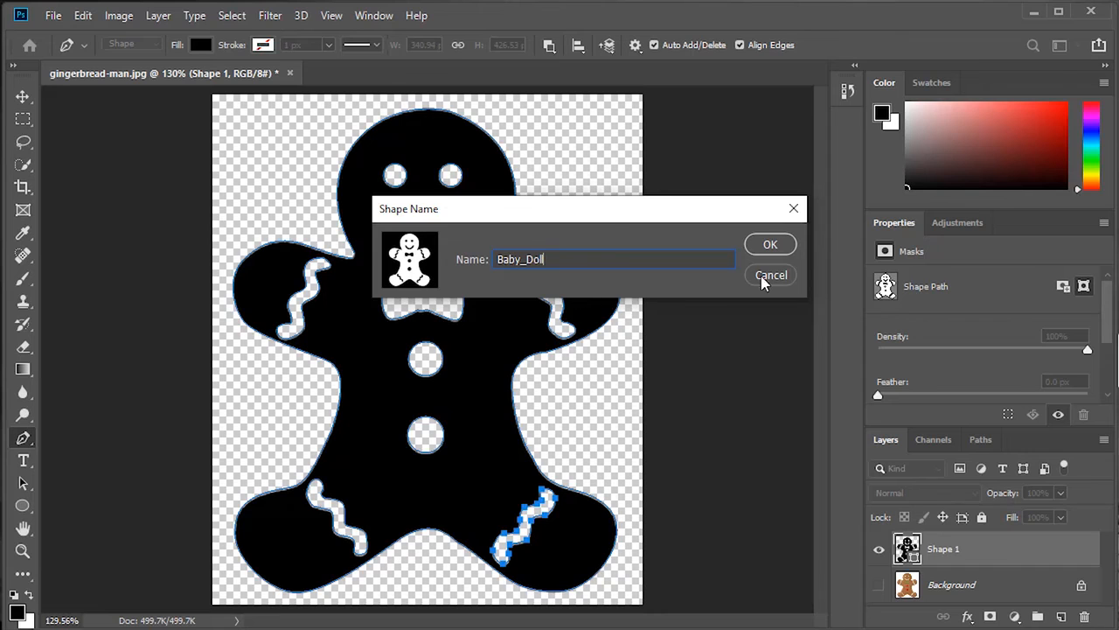
click(770, 245)
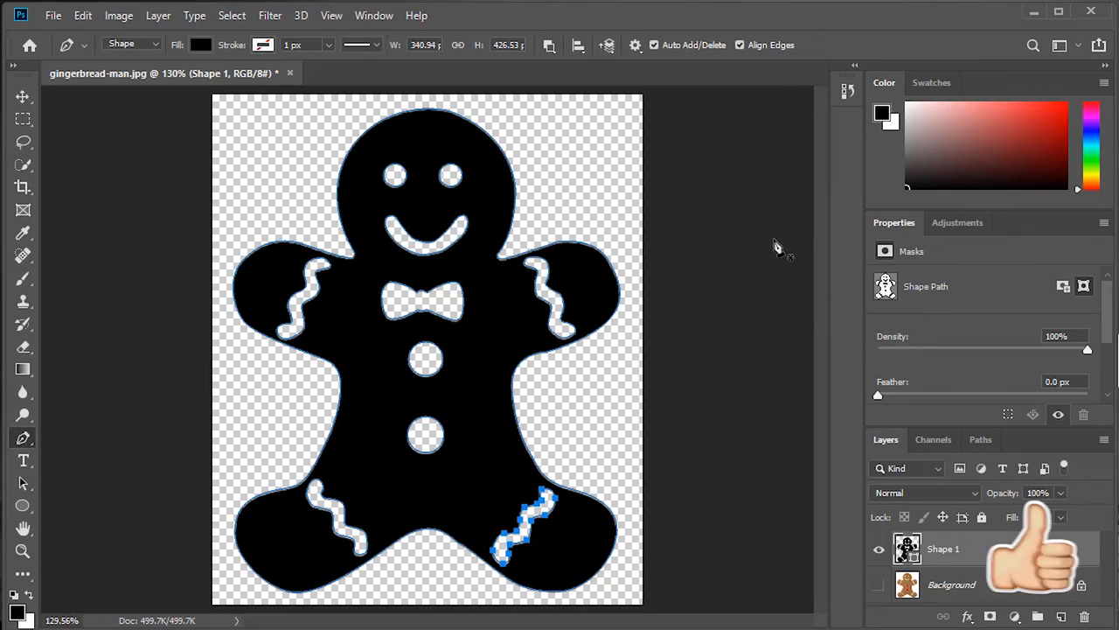
Create a new 7 x 5 inch document at 300 pixels/inch in RGB Color with a white background
click(53, 17)
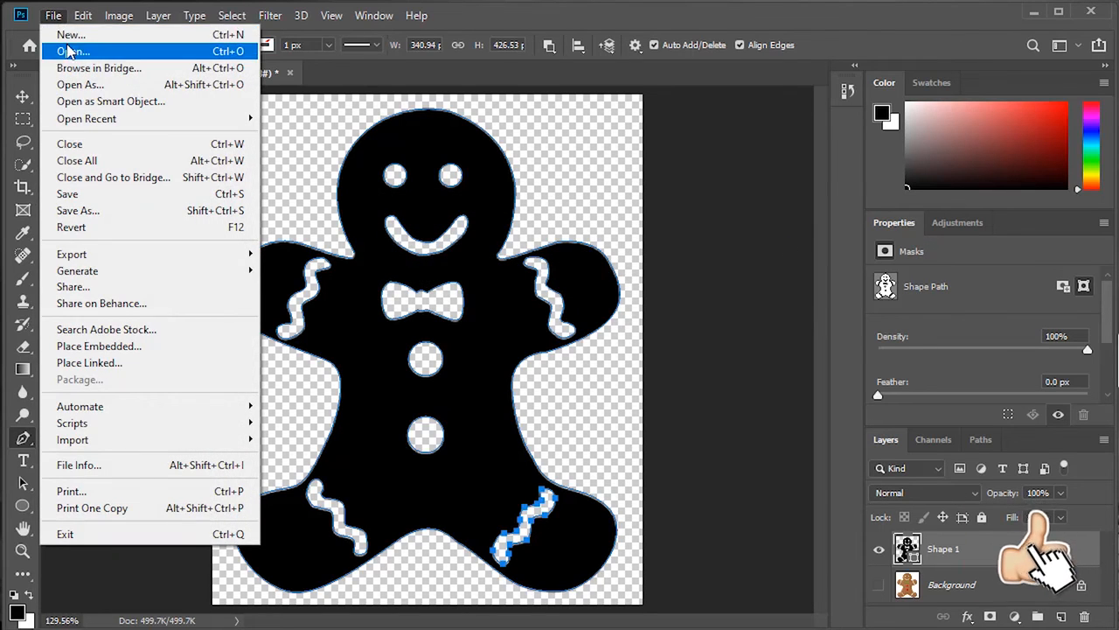
click(66, 35)
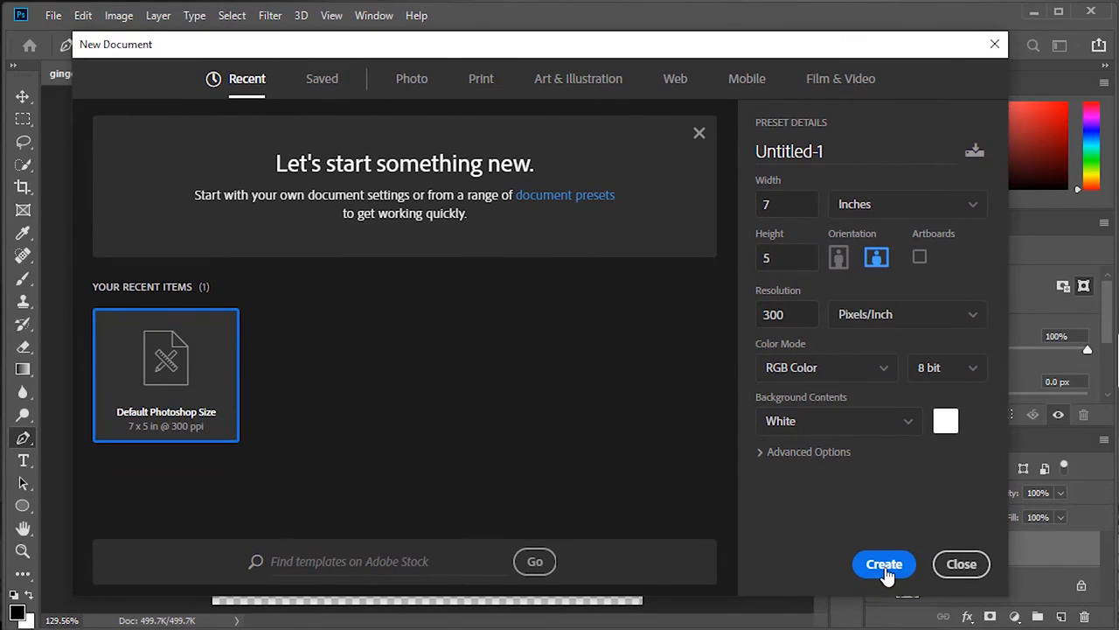
click(884, 564)
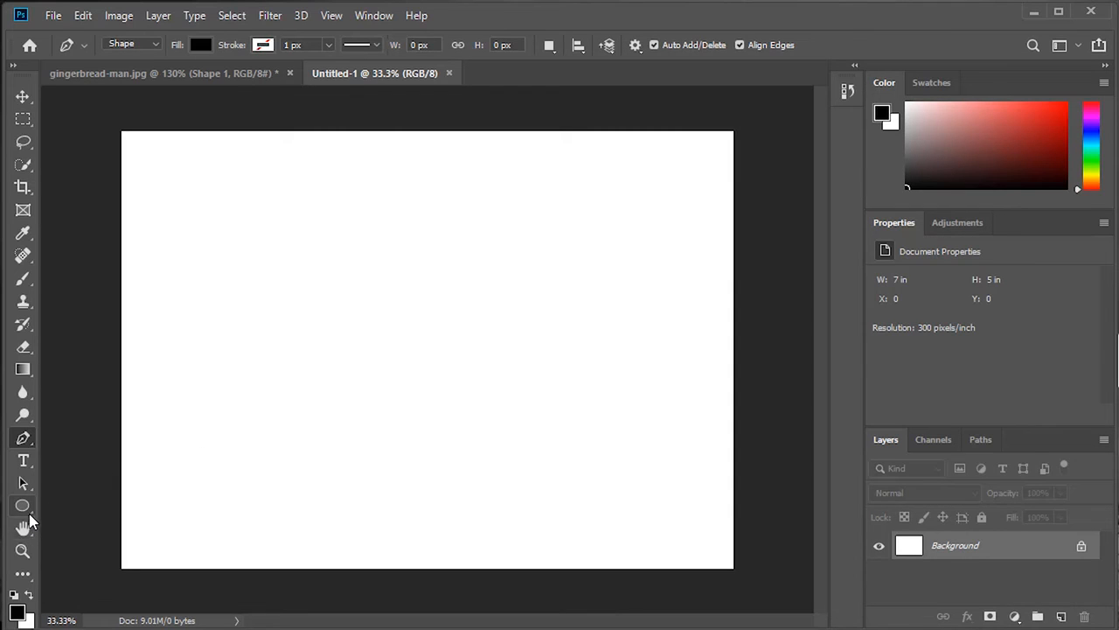
Activate the Custom Shape Tool and choose the Baby_Doll shape from the shape library
click(25, 514)
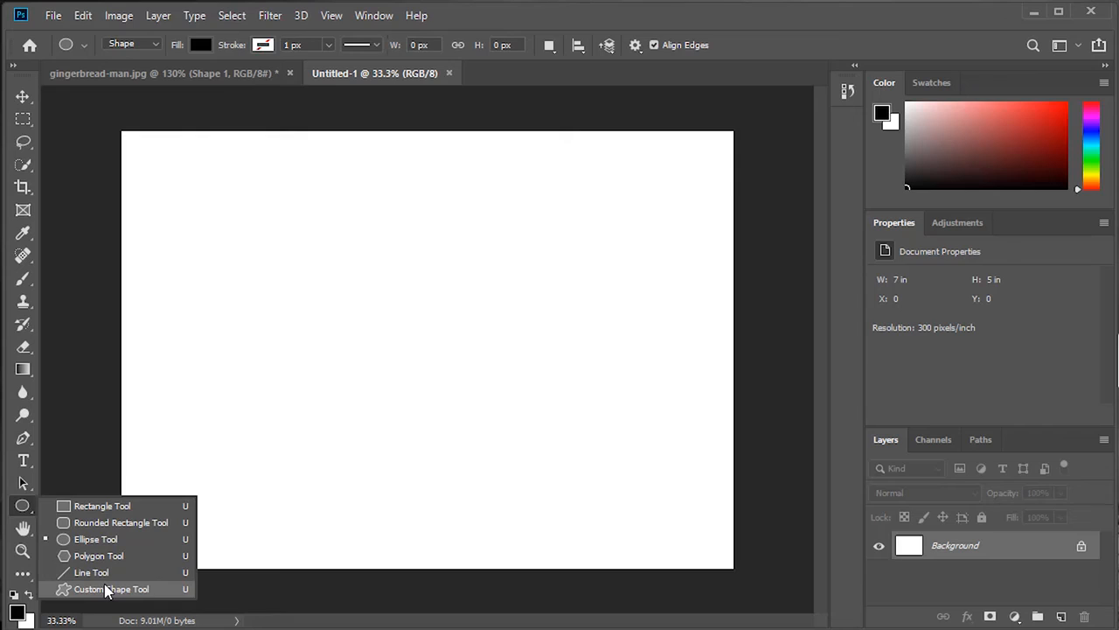
click(107, 589)
click(714, 45)
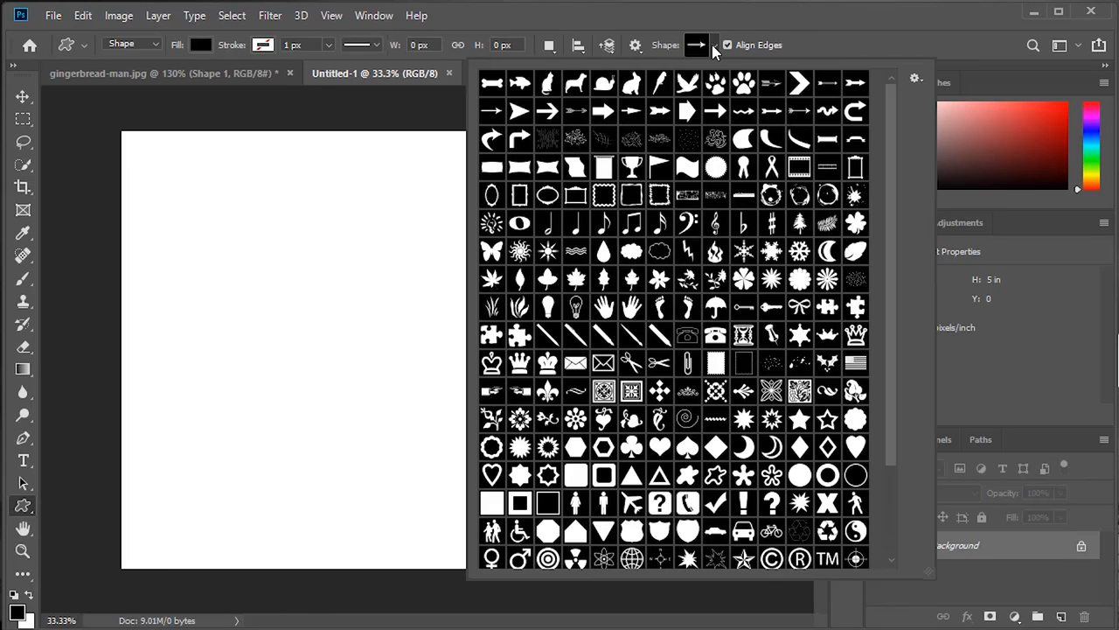
scroll(770, 458, down, 4)
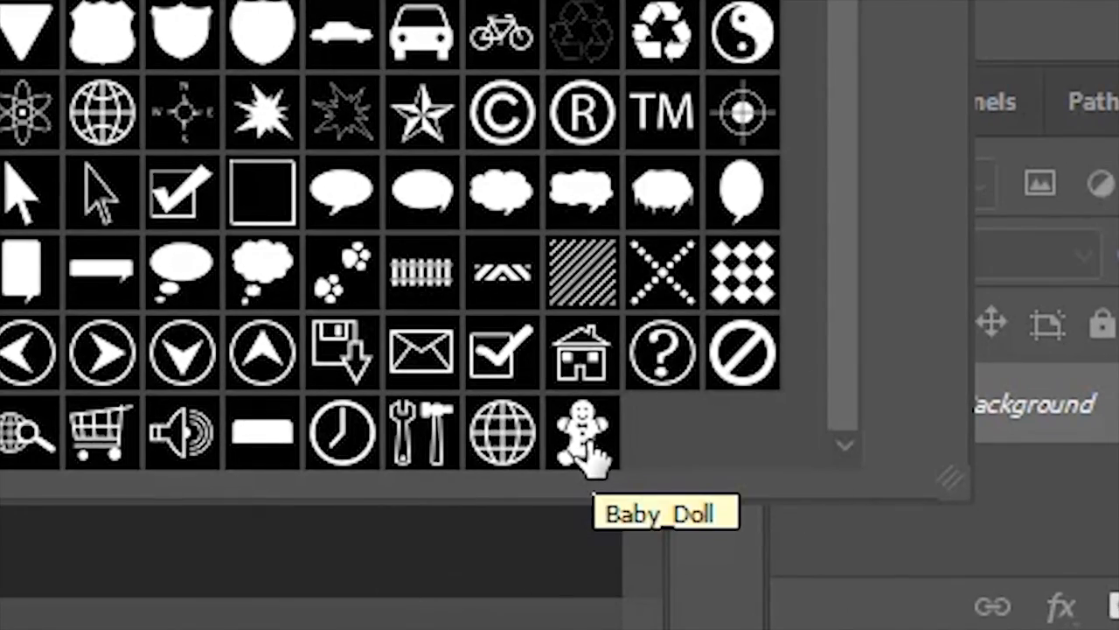
click(591, 446)
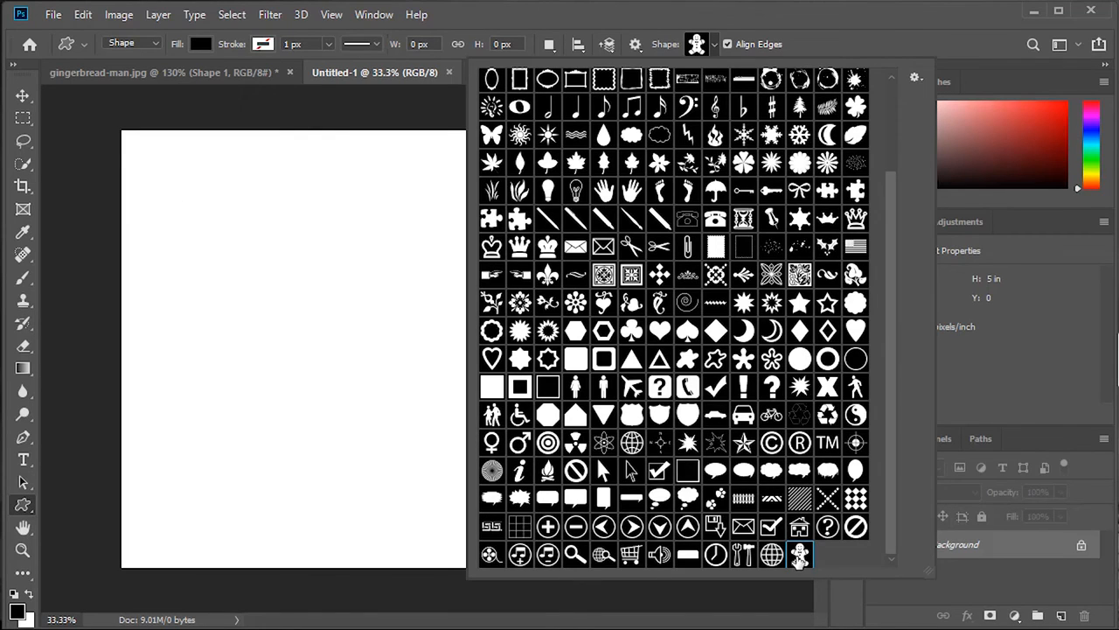
double_click(800, 557)
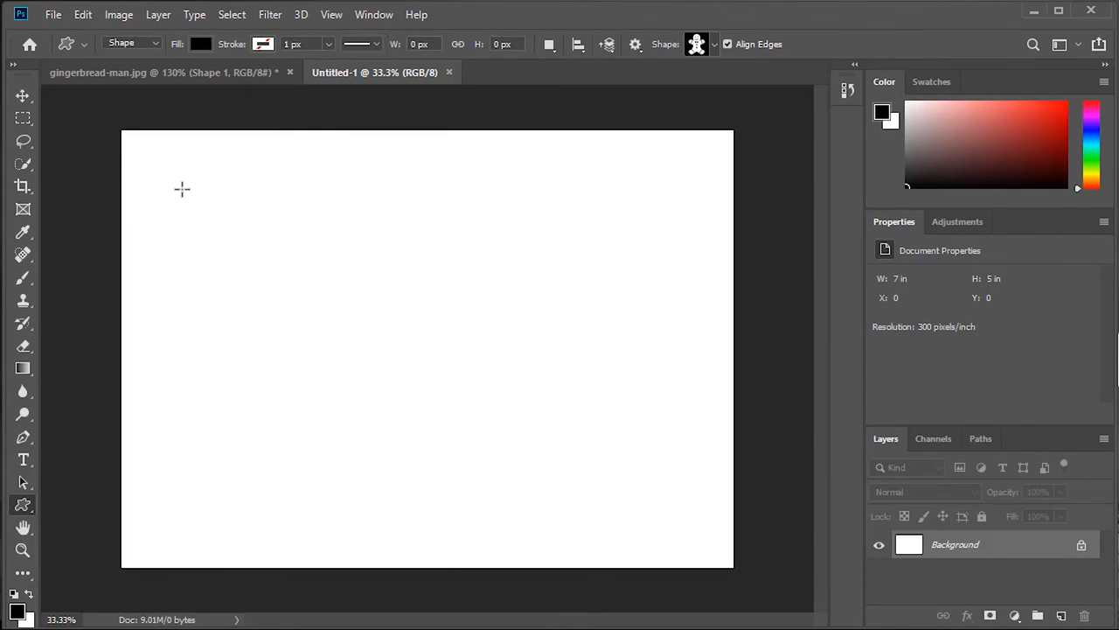
Draw four gingerbread shapes of varying sizes across the canvas, the last about 345 x 468 px near the lower-right corner
drag(182, 189, 287, 320)
drag(398, 215, 534, 374)
drag(282, 392, 414, 542)
drag(585, 415, 685, 549)
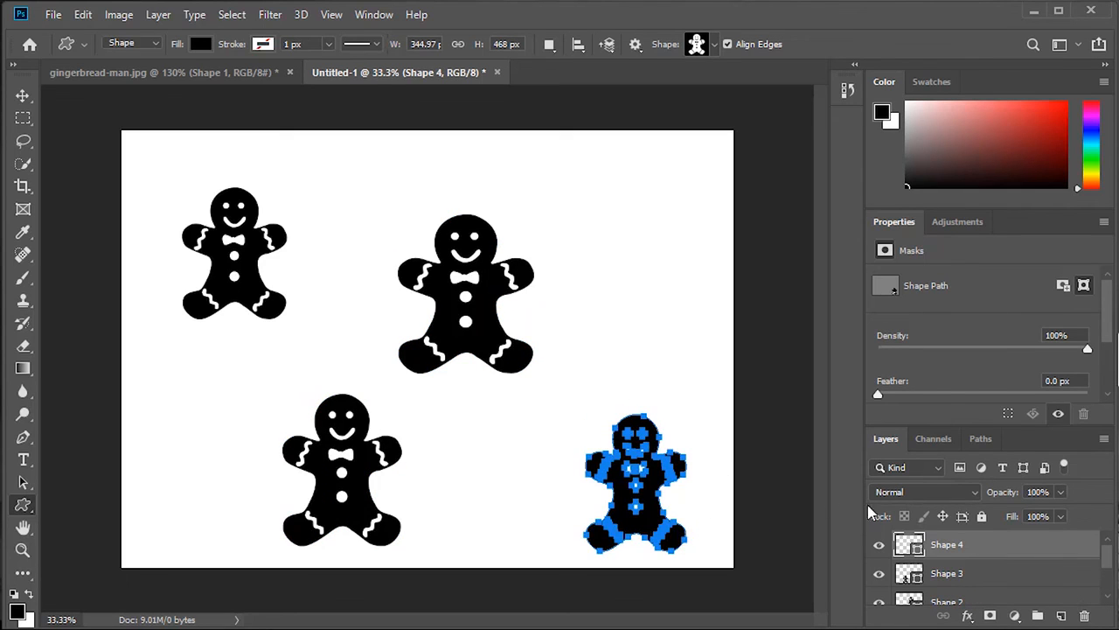
Enlarge the layer list, select the Shape 1 layer and toggle its visibility to identify its figure on the canvas
drag(965, 426, 956, 301)
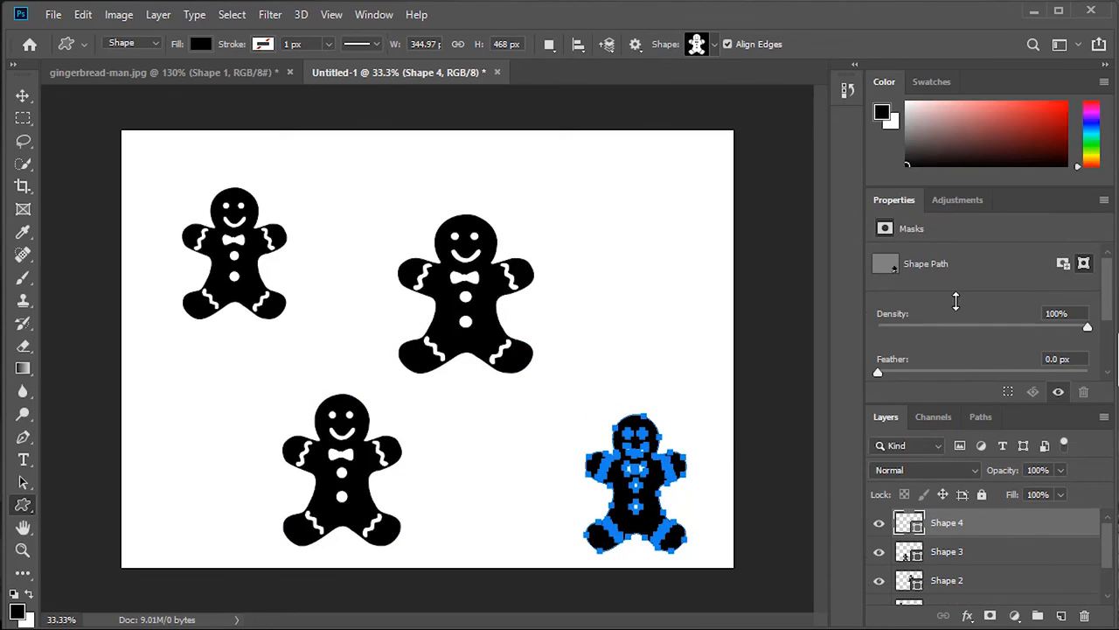
scroll(1001, 525, down, 2)
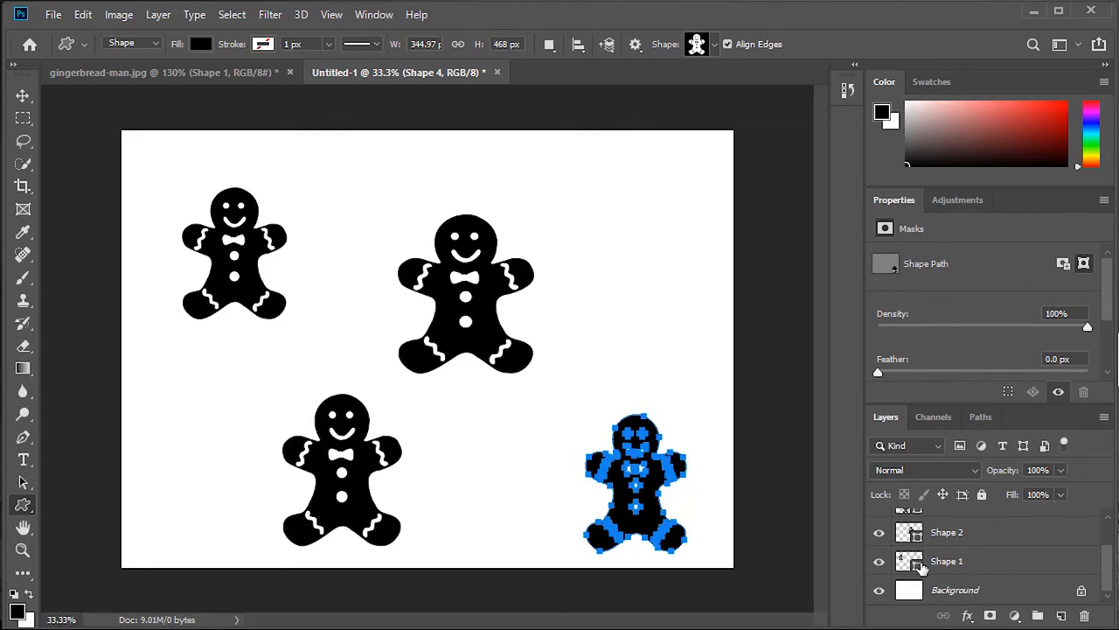
click(946, 565)
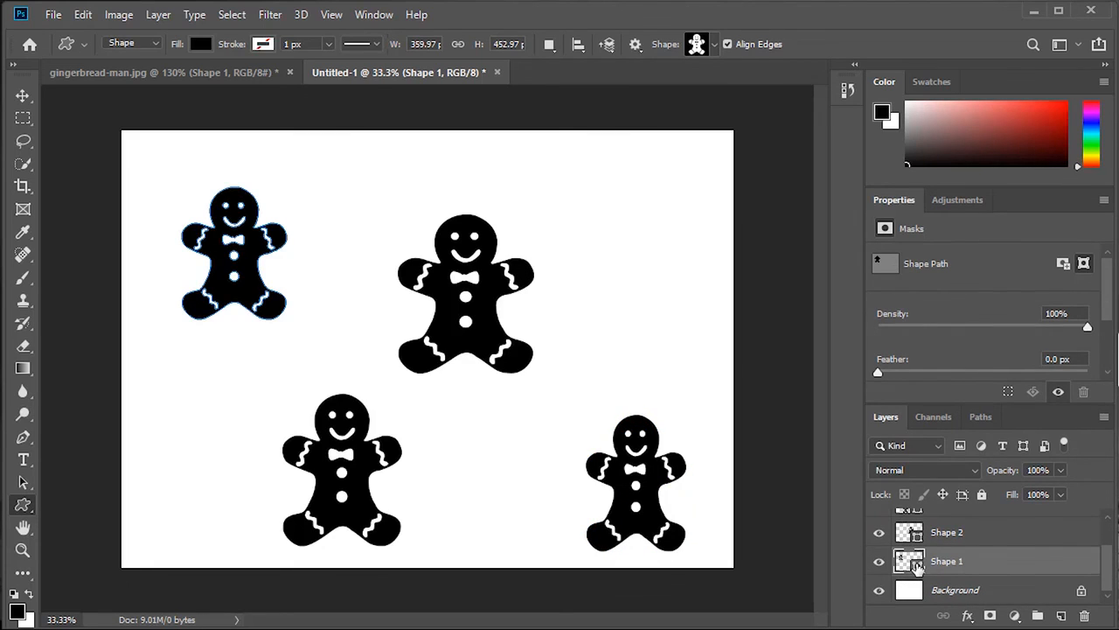
click(878, 562)
click(878, 562)
click(878, 563)
click(878, 562)
Change the fill color of Shape 1 to red (#d80b0b)
double_click(917, 567)
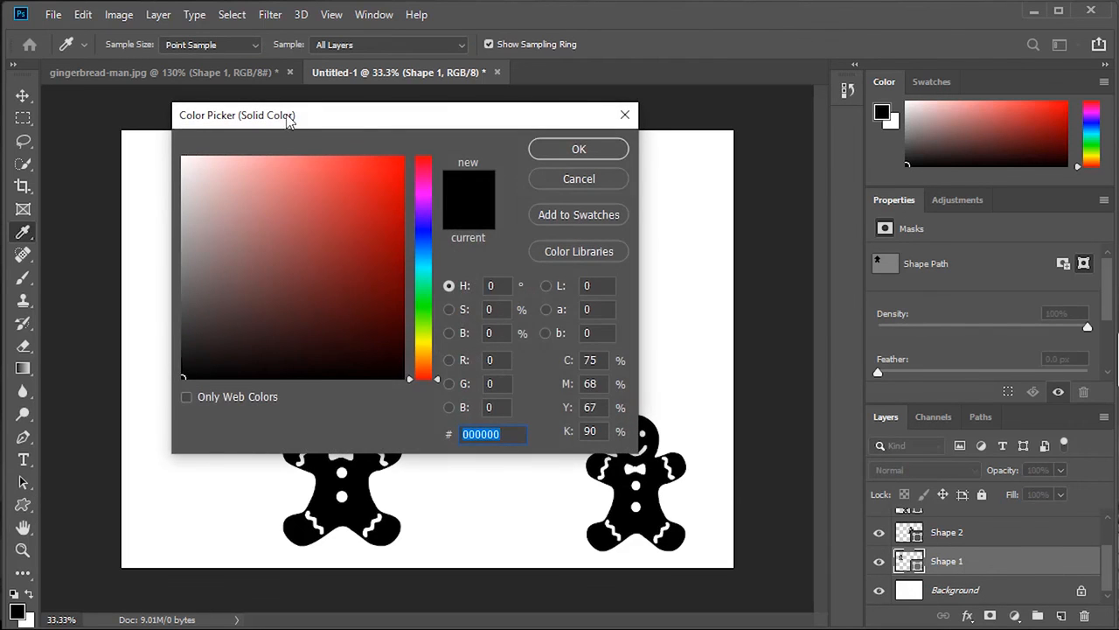
drag(288, 120, 521, 149)
click(625, 219)
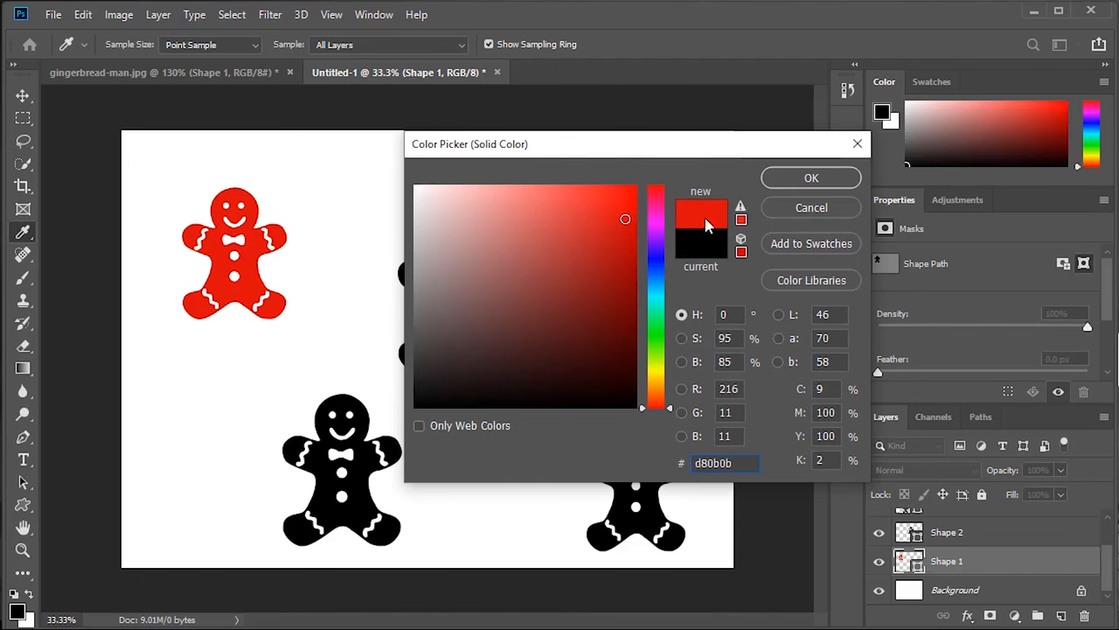
click(783, 182)
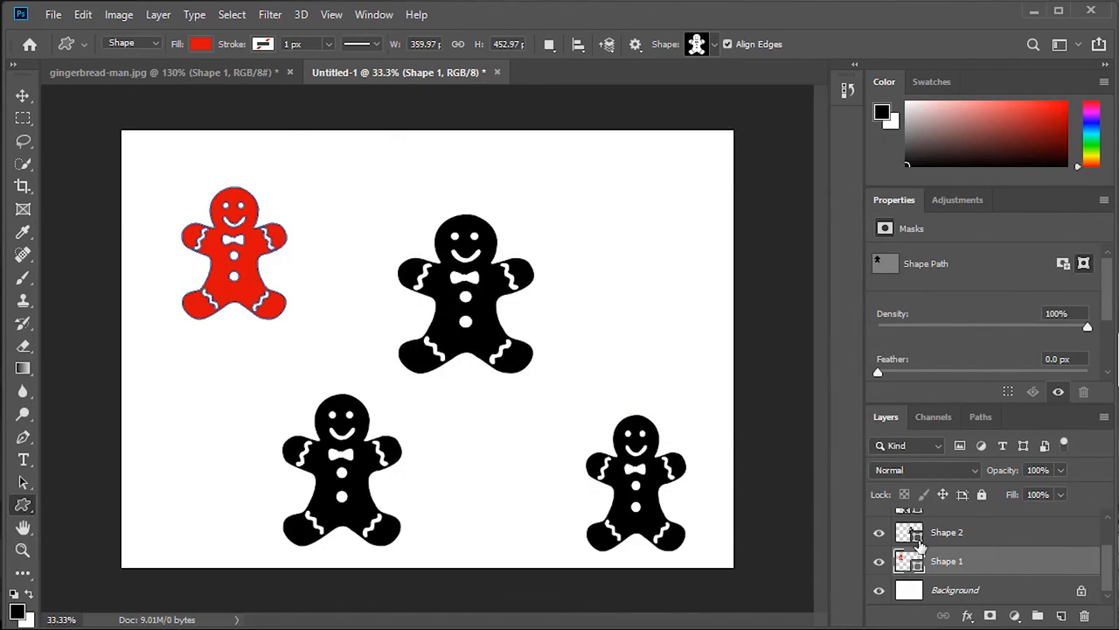
Change the fill color of Shape 2 to a blue with a hue of about 236°
double_click(916, 536)
click(660, 273)
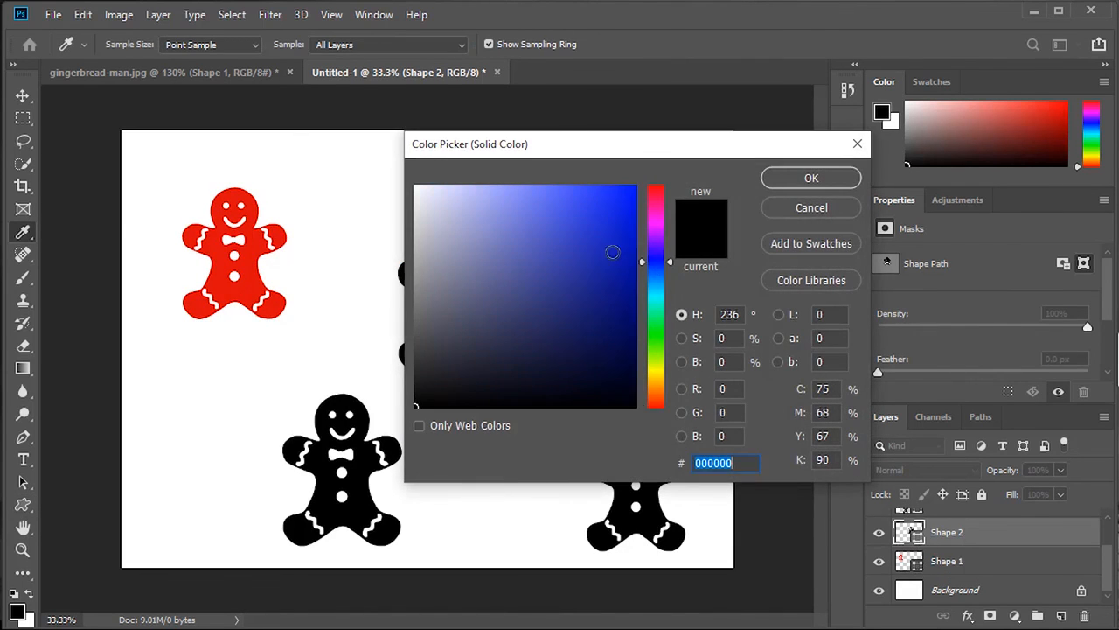
click(606, 246)
click(806, 179)
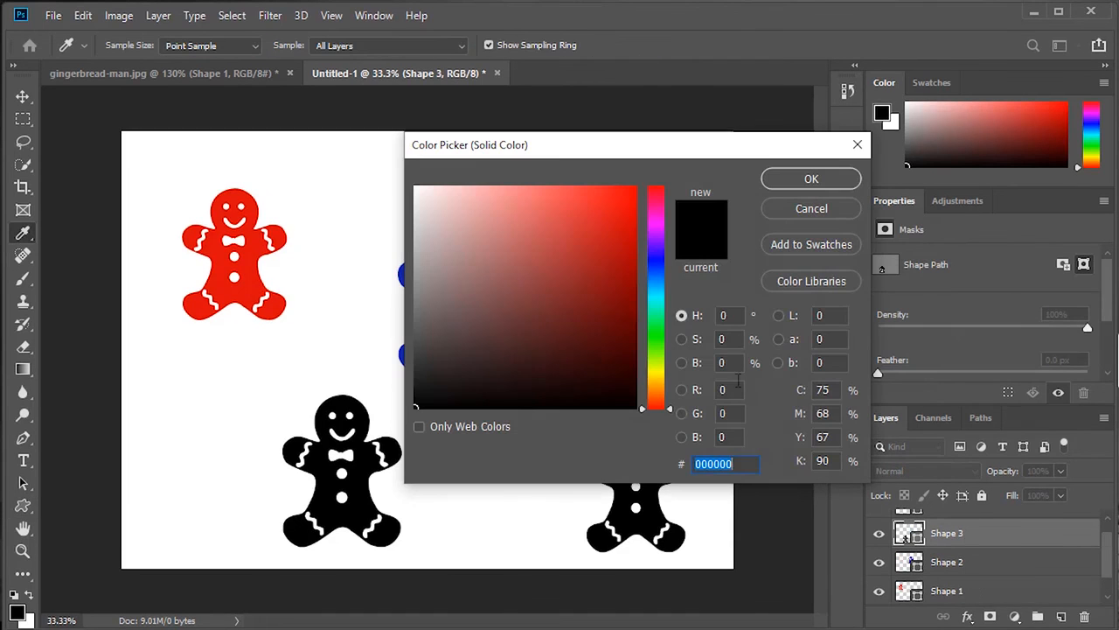
Change the fill color of Shape 3 to green (#1c9313)
click(660, 336)
click(612, 279)
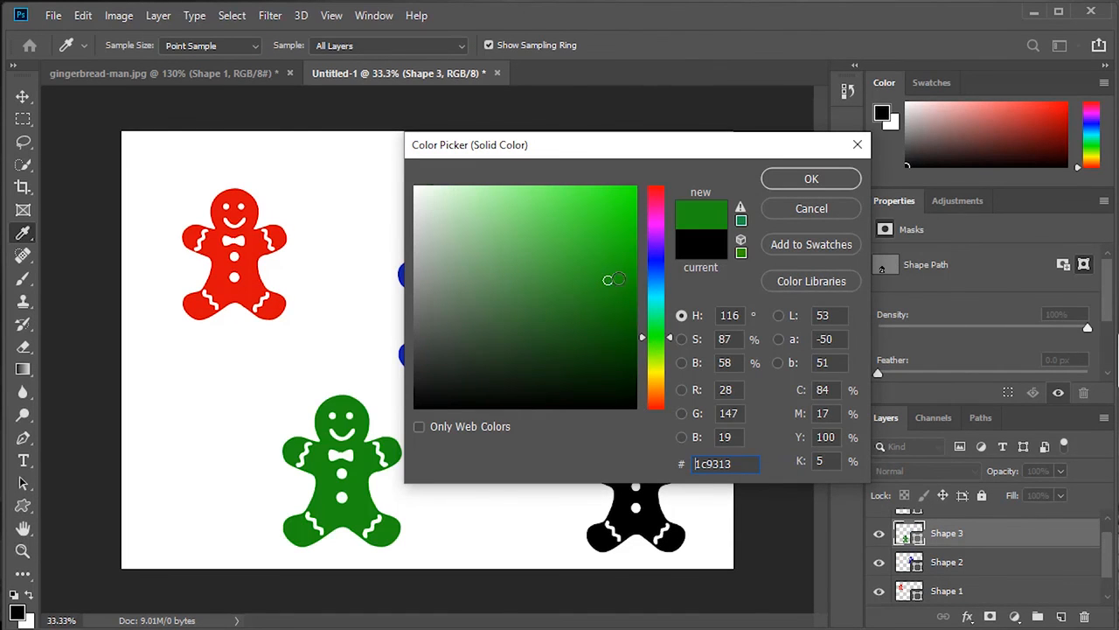